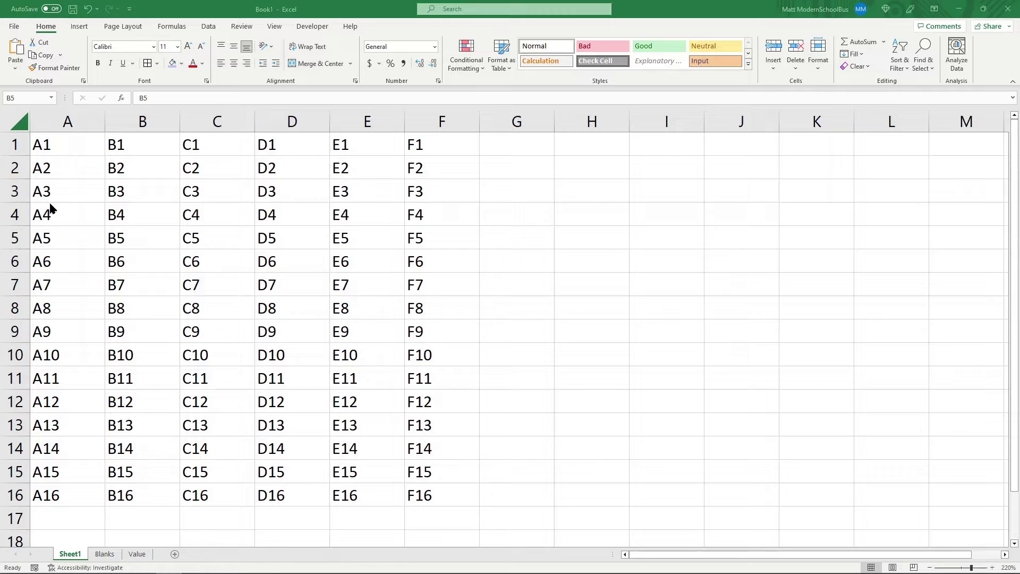
# Hide row 2 of Sheet1, and undo the hiding
pyautogui.click(15, 167)
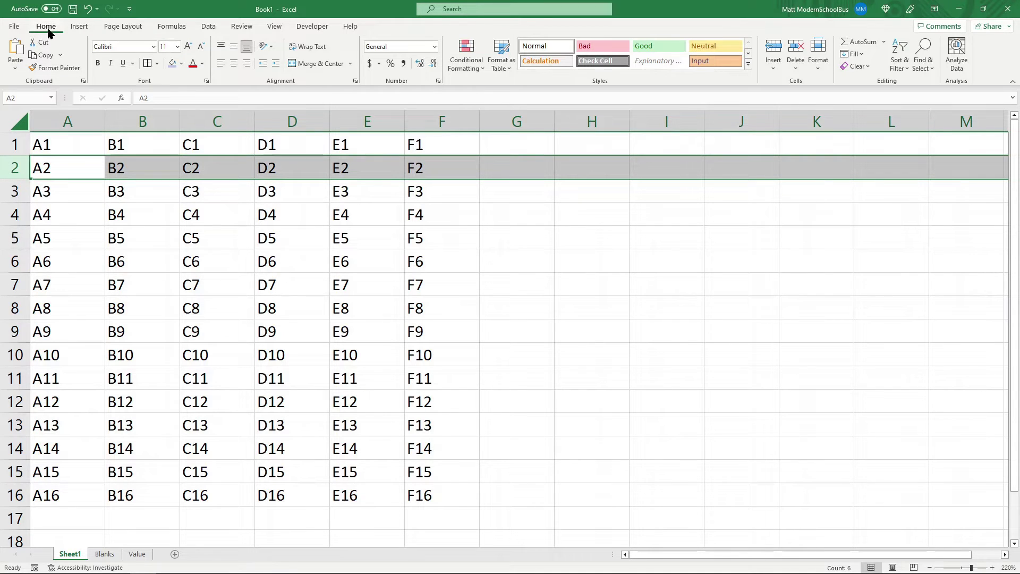
pyautogui.click(818, 56)
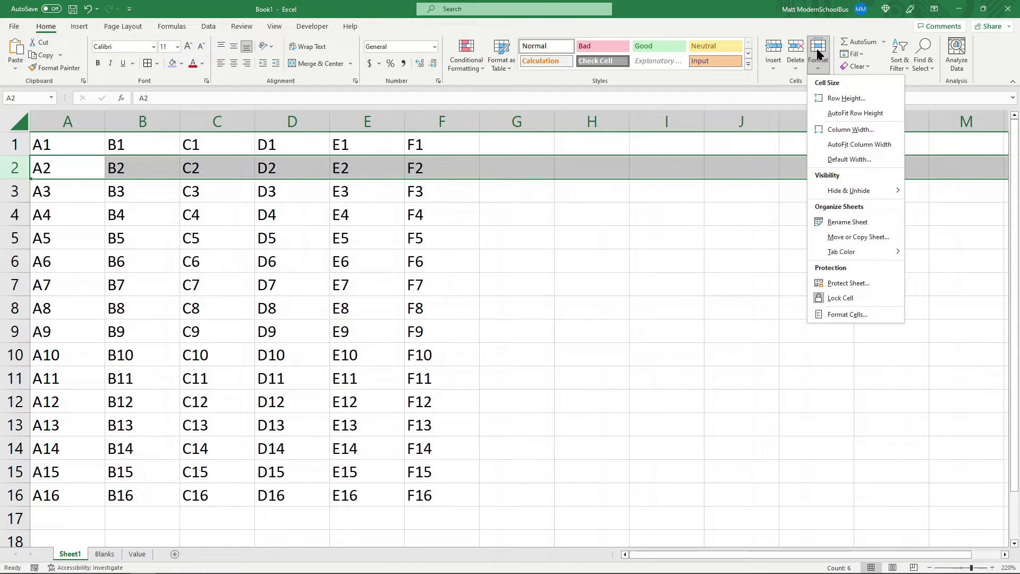
pyautogui.moveTo(850, 194)
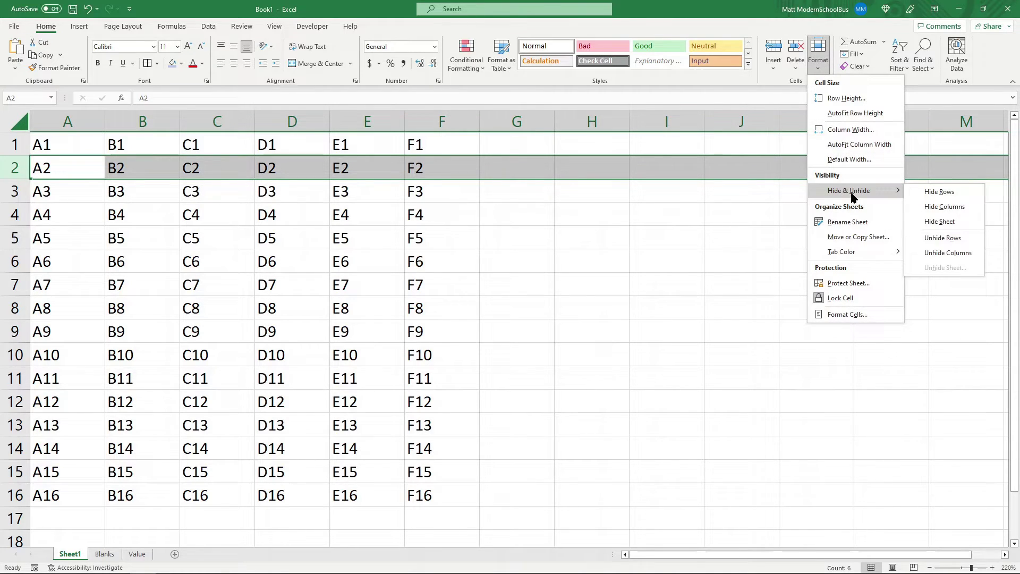
pyautogui.click(930, 196)
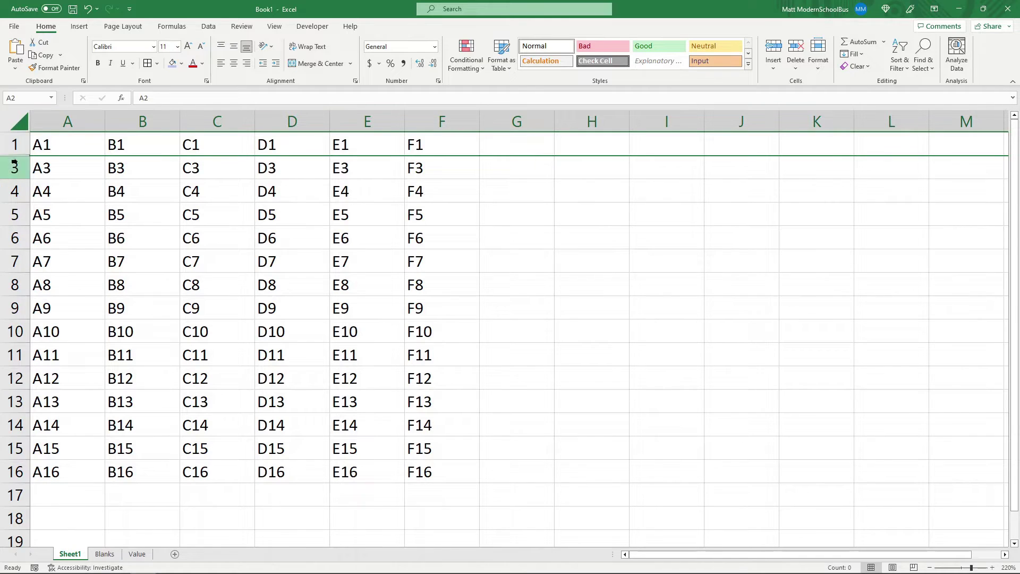
pyautogui.hotkey('ctrl', 'z')
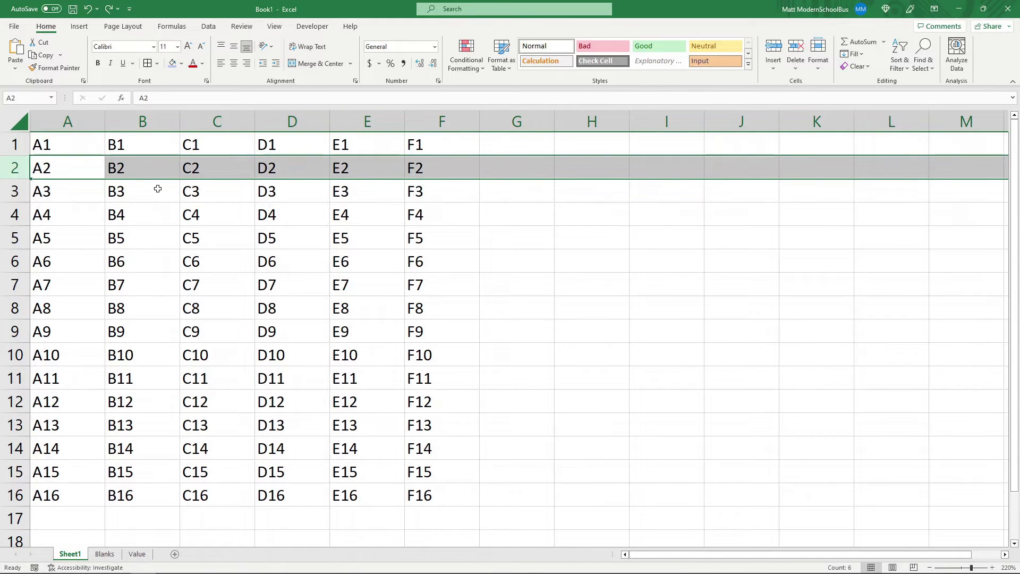
# Hide column B of Sheet1, undo the hiding and clear the column selection
pyautogui.click(155, 121)
pyautogui.click(822, 68)
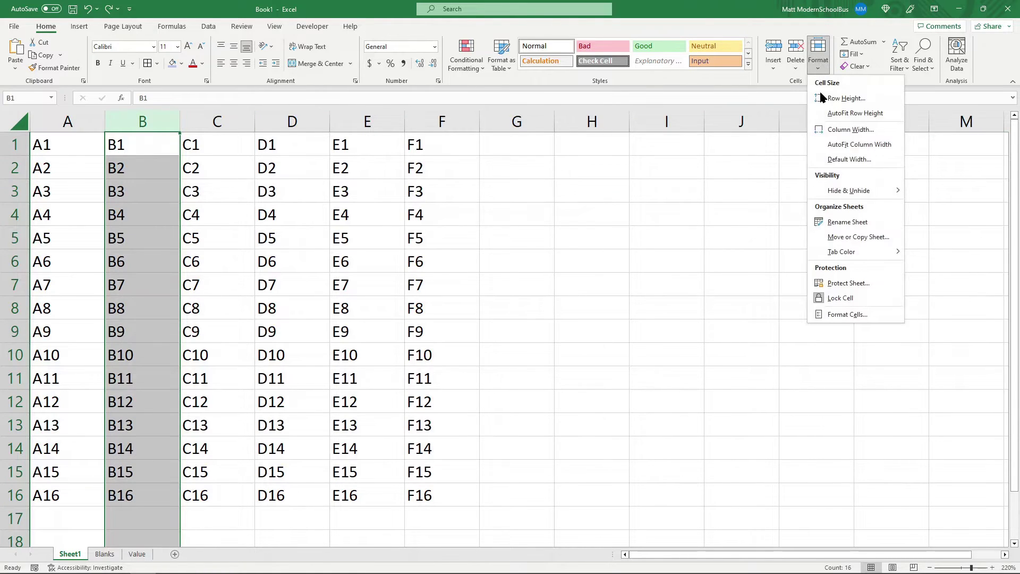
pyautogui.moveTo(858, 190)
pyautogui.click(951, 207)
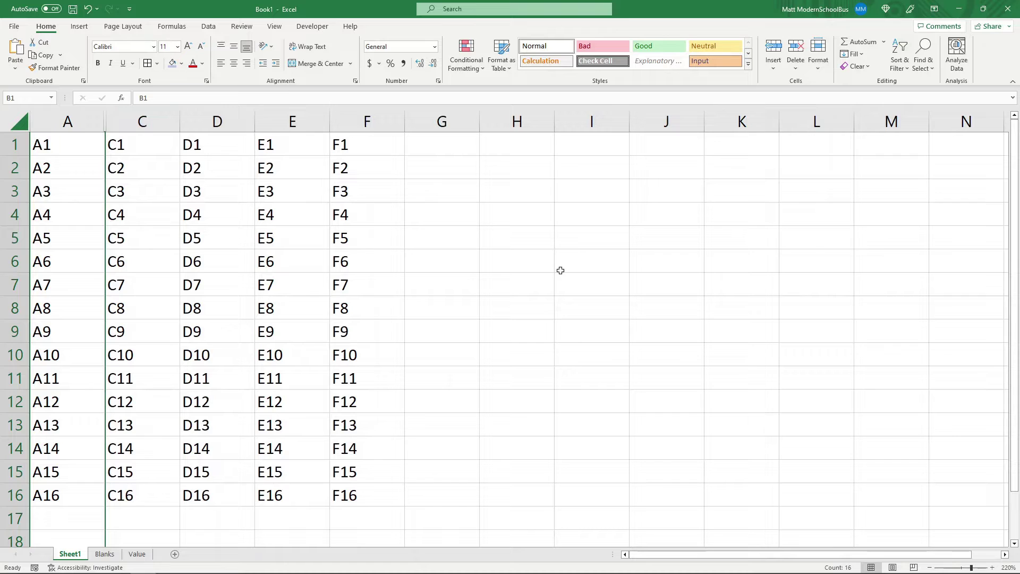
pyautogui.hotkey('ctrl', 'z')
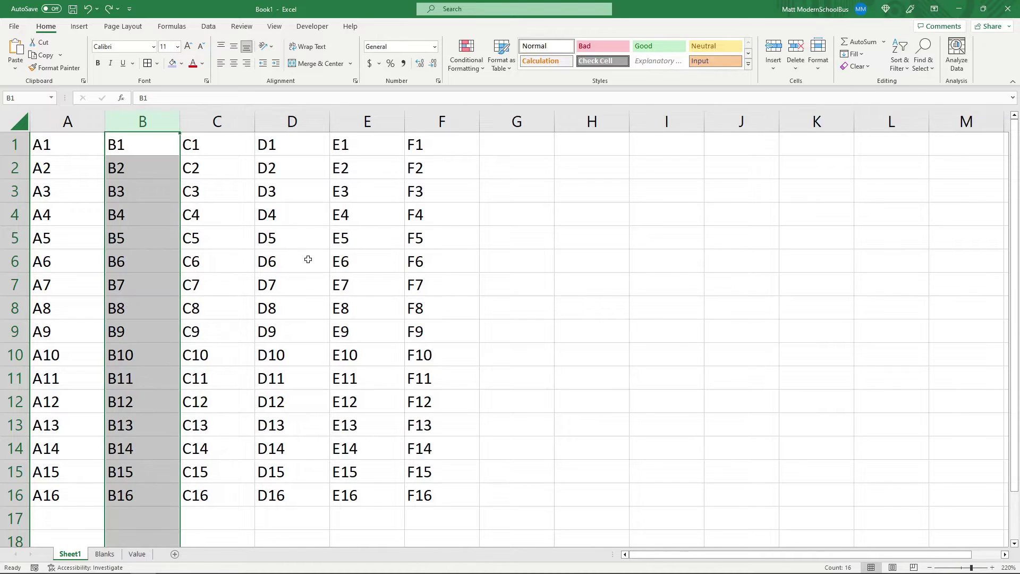
pyautogui.click(267, 307)
# Hide row 4 of the sheet, and undo the hiding
pyautogui.click(13, 215)
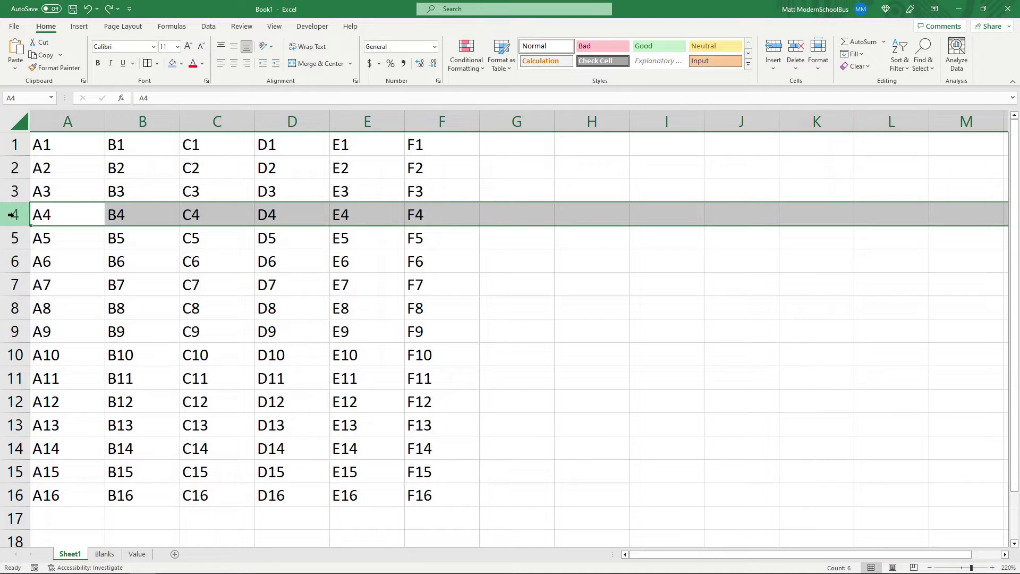
pyautogui.rightClick(13, 215)
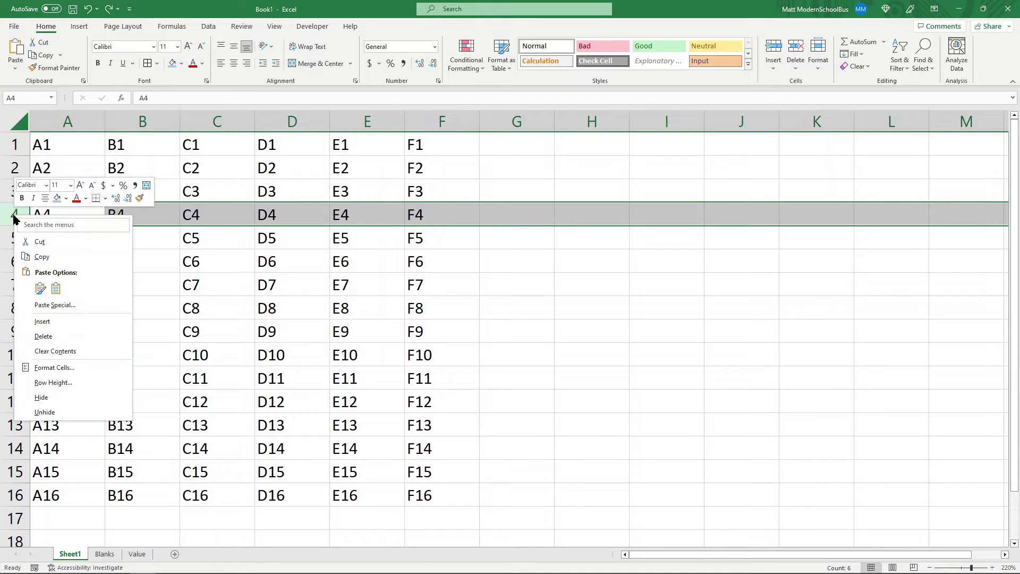
pyautogui.click(48, 401)
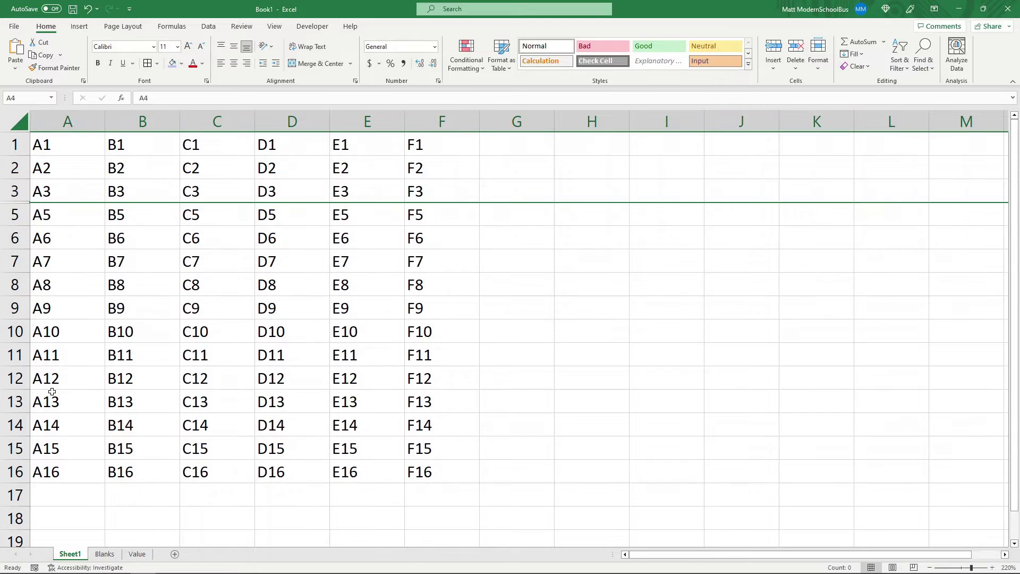
pyautogui.hotkey('ctrl', 'z')
# Hide column B, undo the hiding and select cell D8
pyautogui.rightClick(152, 120)
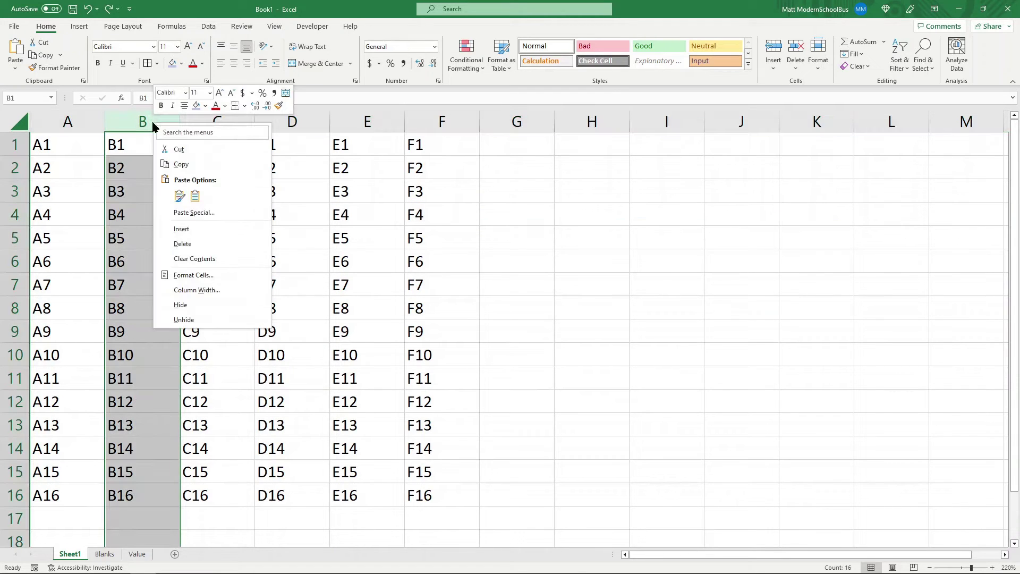
pyautogui.click(180, 305)
pyautogui.hotkey('ctrl', 'z')
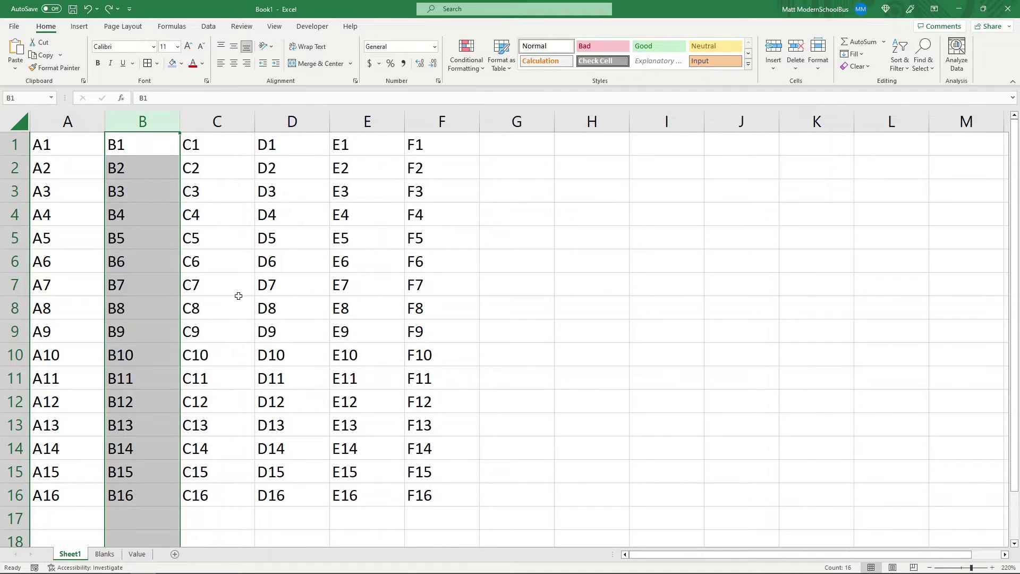
pyautogui.click(266, 312)
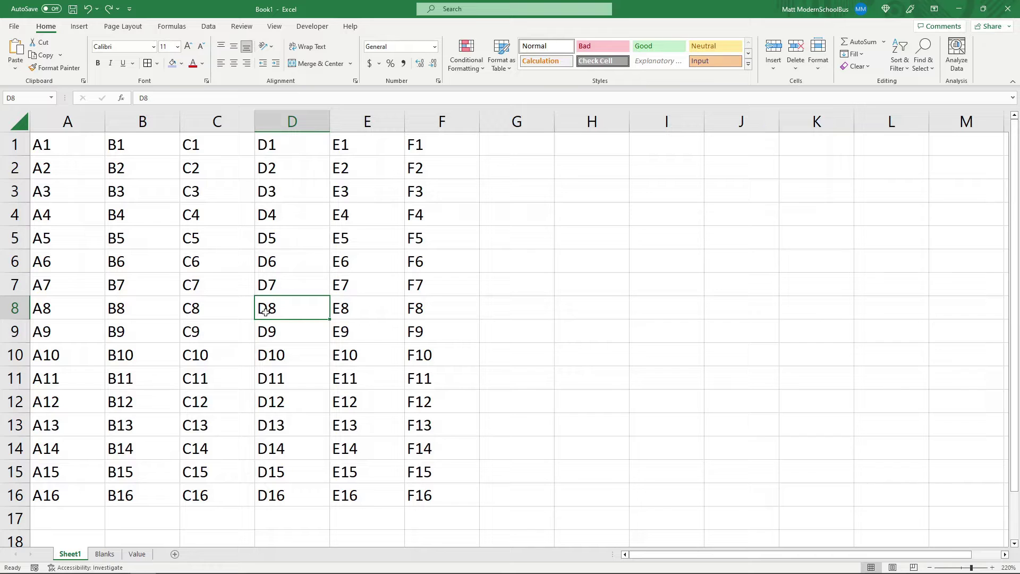
# Hide row 2, and undo the hiding
pyautogui.click(14, 168)
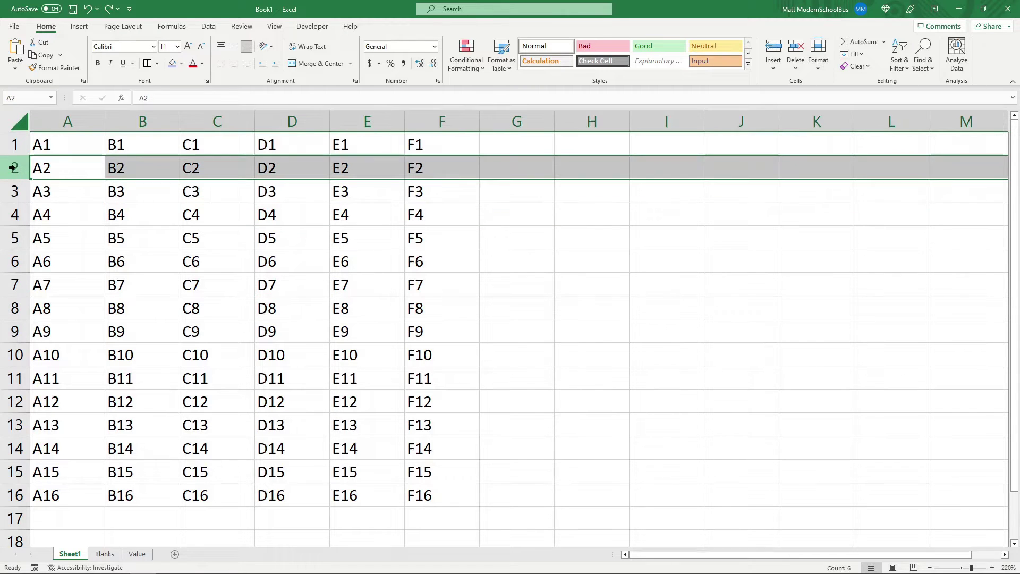
pyautogui.hotkey('ctrl', '-')
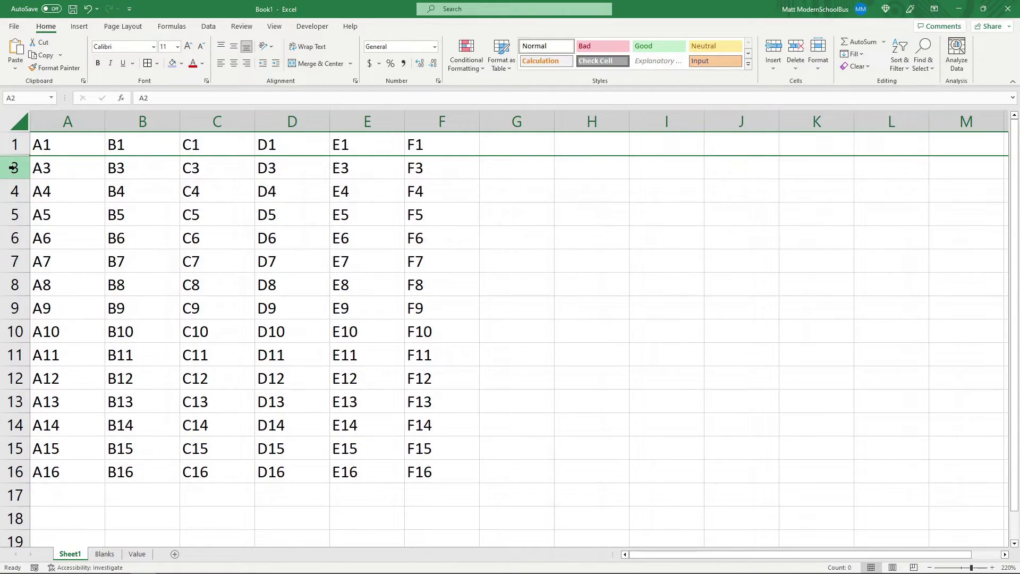
pyautogui.hotkey('ctrl', 'z')
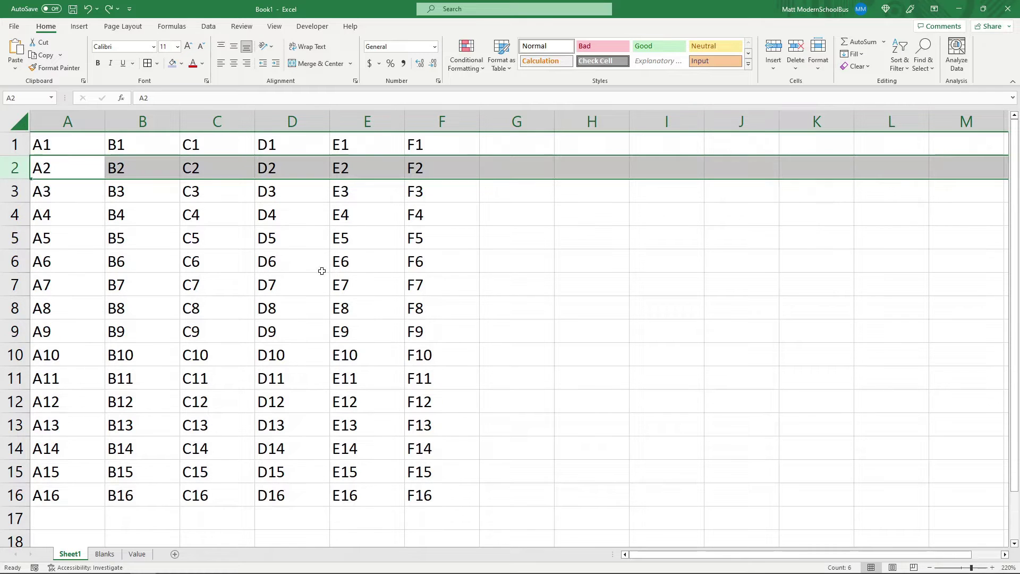
# Hide column C, and undo the hiding
pyautogui.click(226, 118)
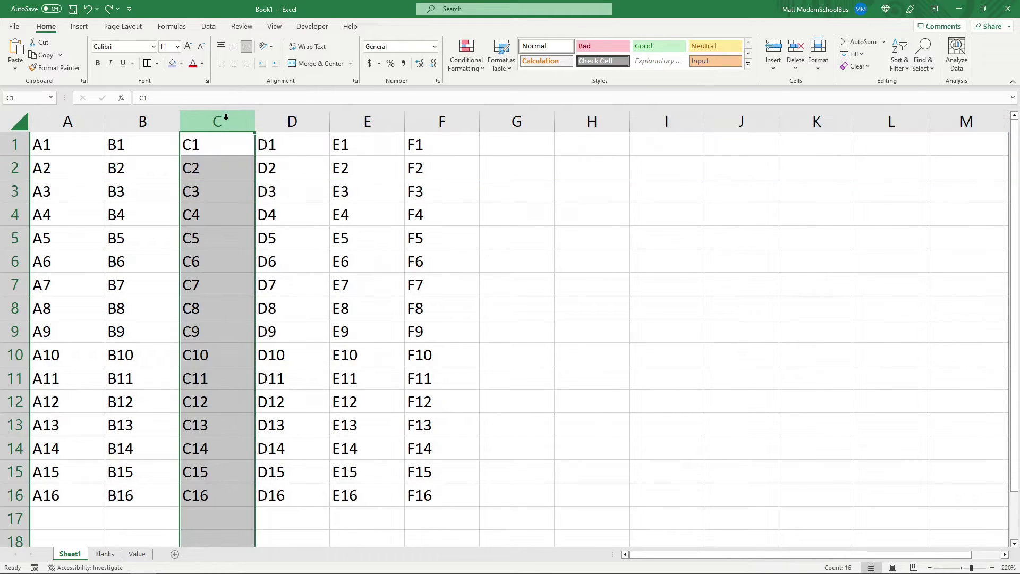
pyautogui.hotkey('ctrl', '-')
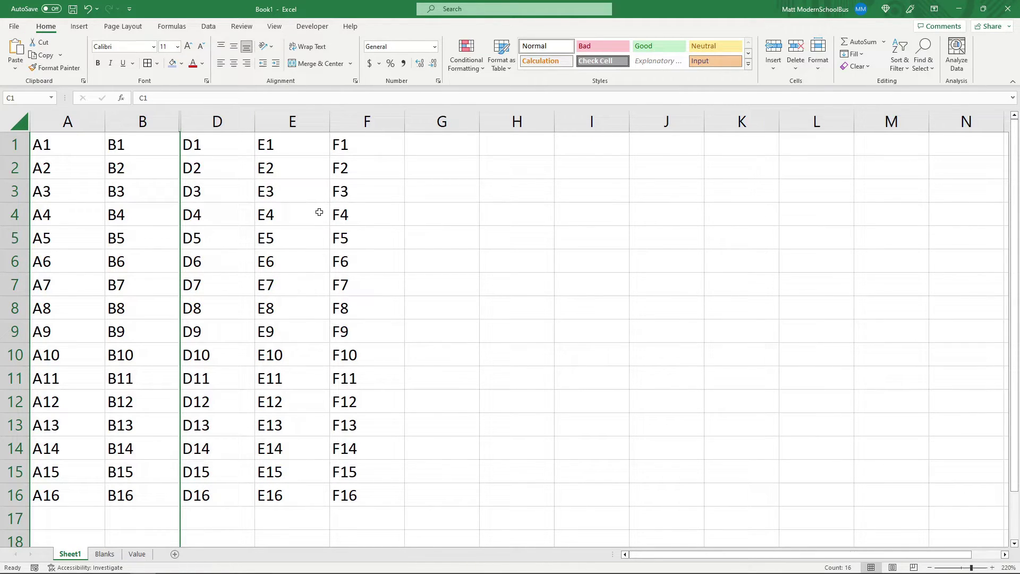
pyautogui.hotkey('ctrl', 'z')
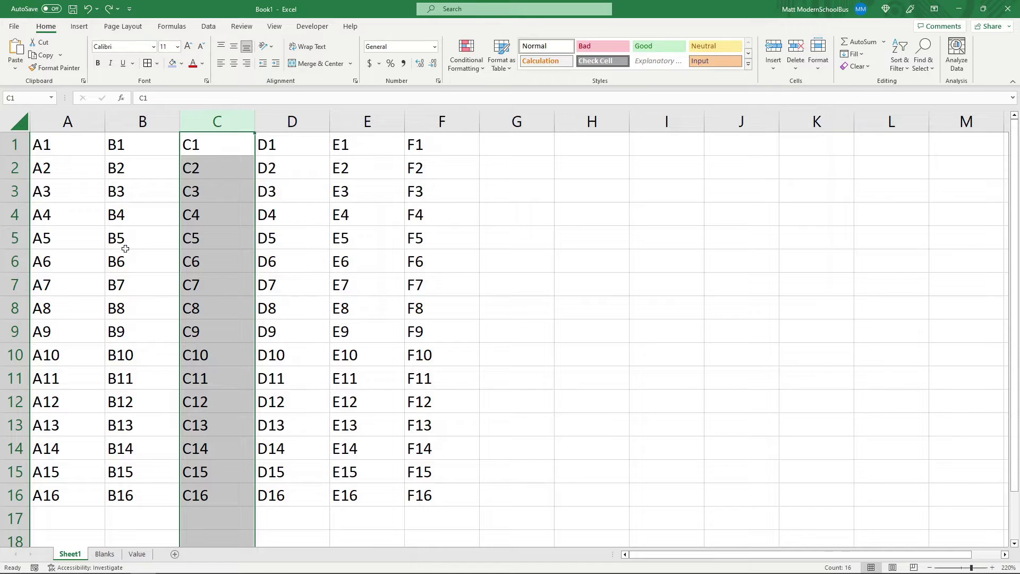
pyautogui.click(15, 164)
pyautogui.click(6, 231)
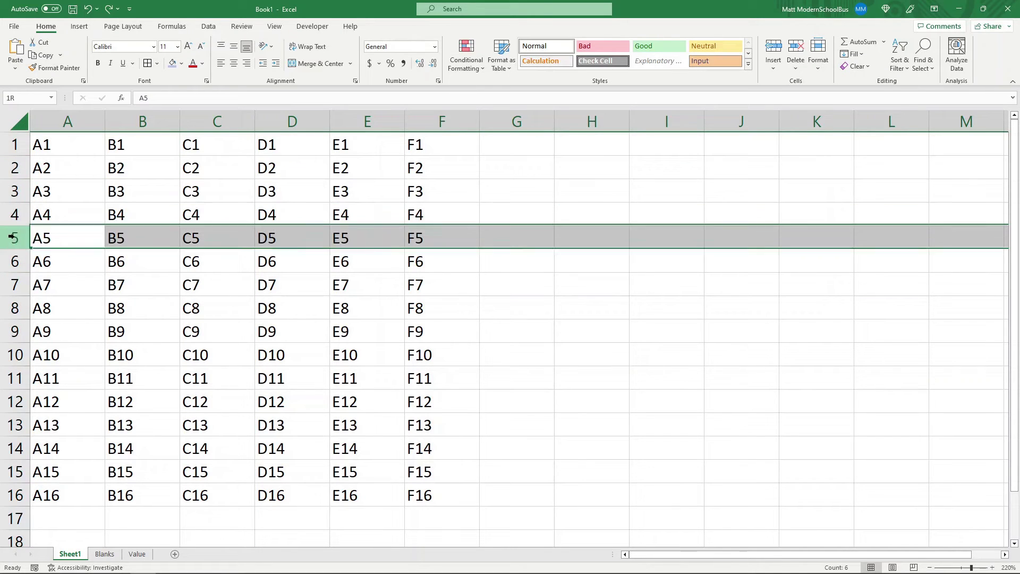
pyautogui.click(10, 280)
pyautogui.click(134, 120)
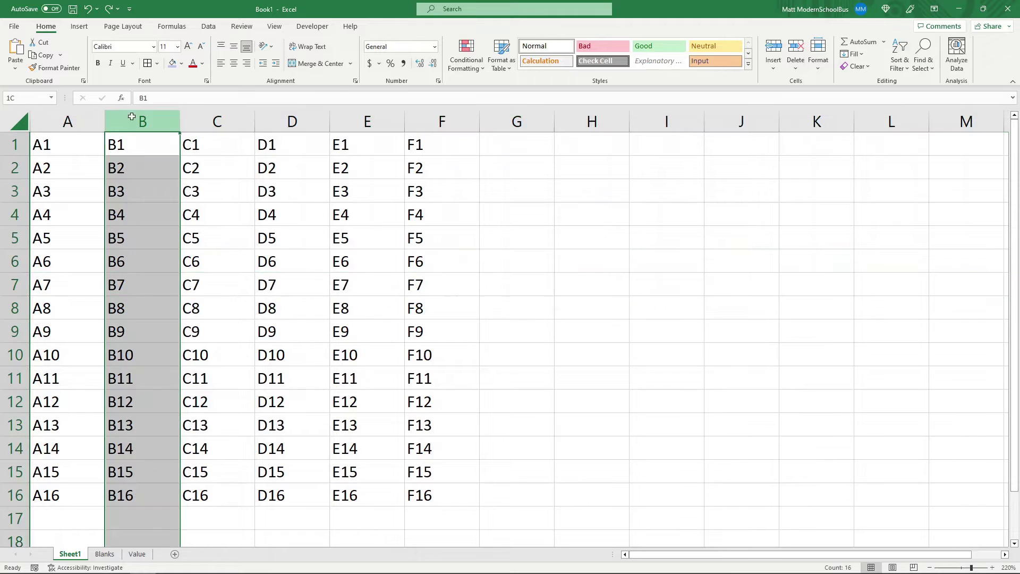
pyautogui.click(212, 122)
pyautogui.click(274, 119)
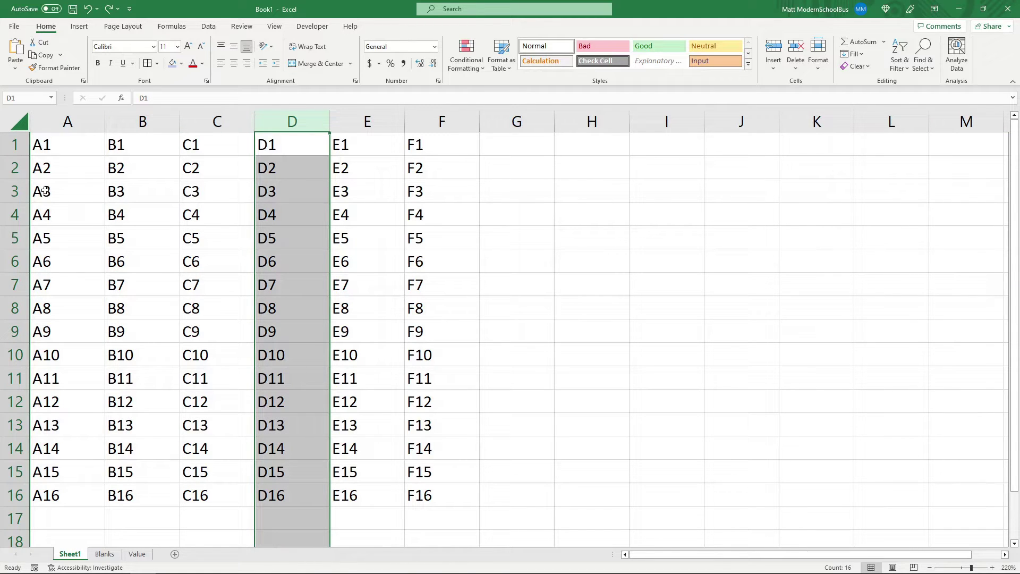
# Hide the adjacent rows 2 through 8 together, and undo the hiding
pyautogui.click(6, 165)
pyautogui.moveTo(6, 166); pyautogui.dragTo(5, 309)
pyautogui.rightClick(12, 250)
pyautogui.click(45, 428)
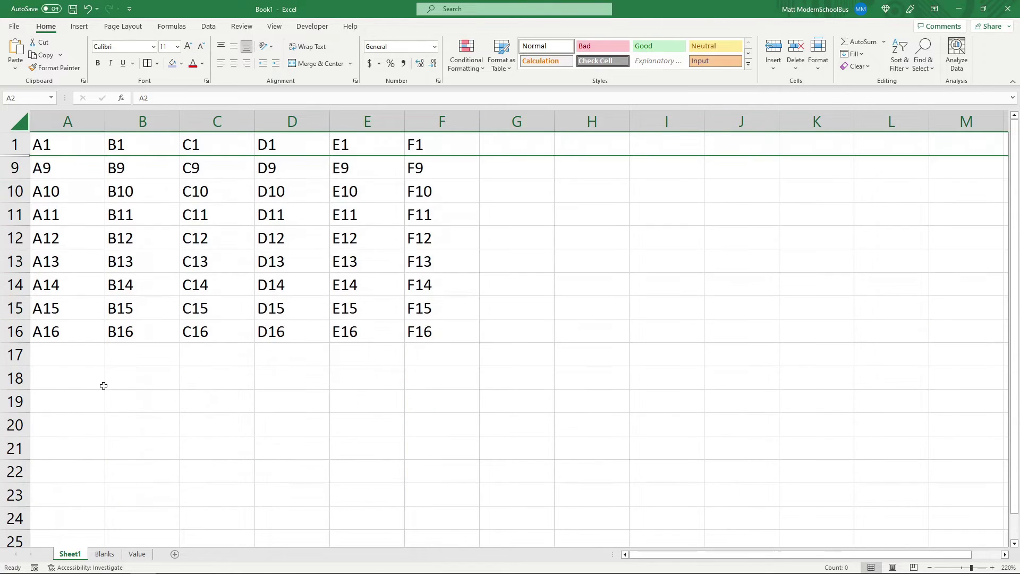
pyautogui.hotkey('ctrl', 'z')
# Hide the adjacent columns B through D together, and undo the hiding
pyautogui.moveTo(143, 121); pyautogui.dragTo(263, 121)
pyautogui.rightClick(272, 121)
pyautogui.click(329, 294)
pyautogui.hotkey('ctrl', 'z')
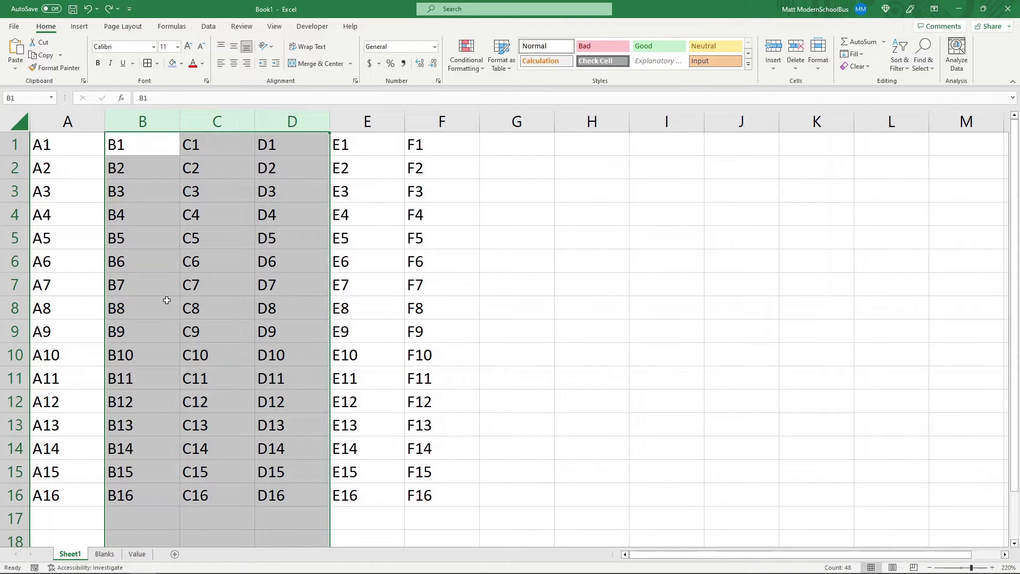
# Select the row range 2 through 14, hide it, and undo the hiding
pyautogui.click(13, 169)
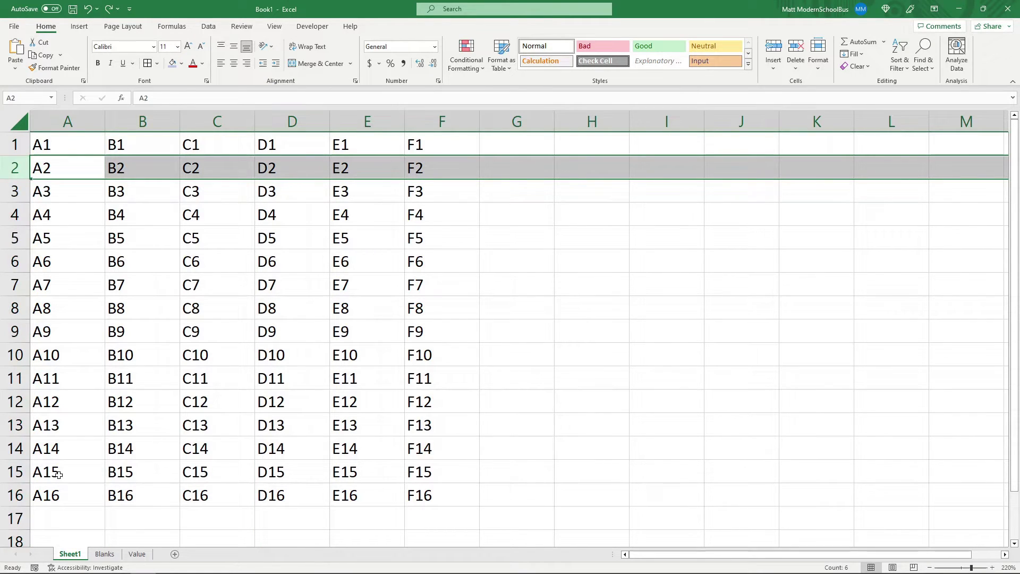
pyautogui.keyDown('shift'); pyautogui.click(16, 448); pyautogui.keyUp('shift')
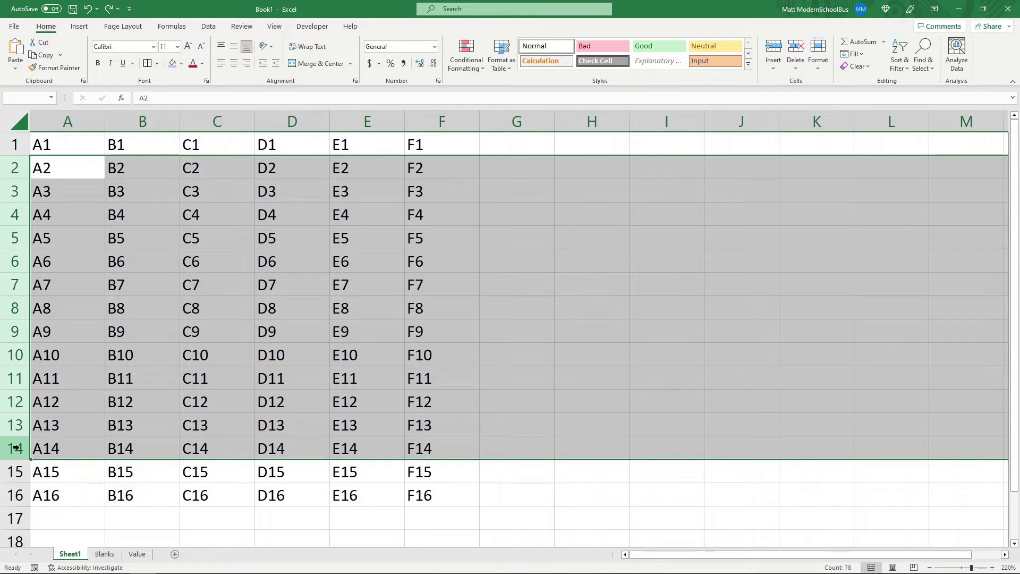
pyautogui.rightClick(23, 349)
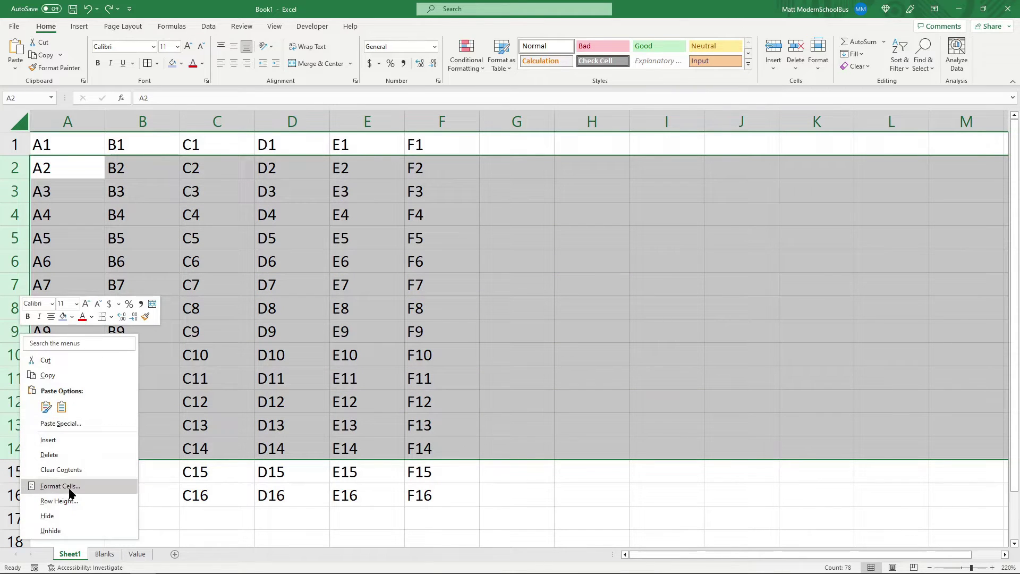
pyautogui.click(58, 516)
pyautogui.hotkey('ctrl', 'z')
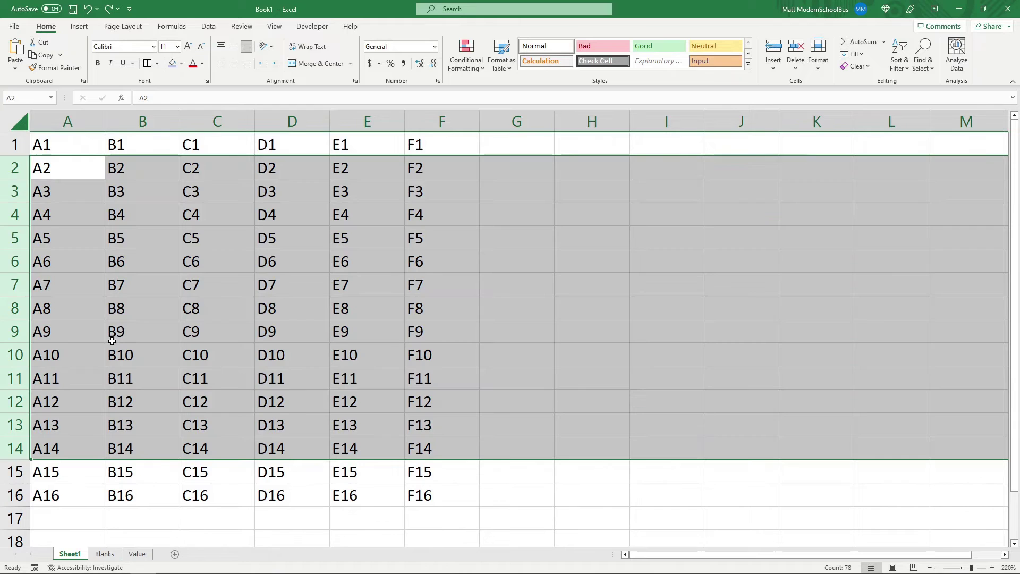
# Select the column range B through E, hide it, undo the hiding and clear the selection
pyautogui.click(128, 123)
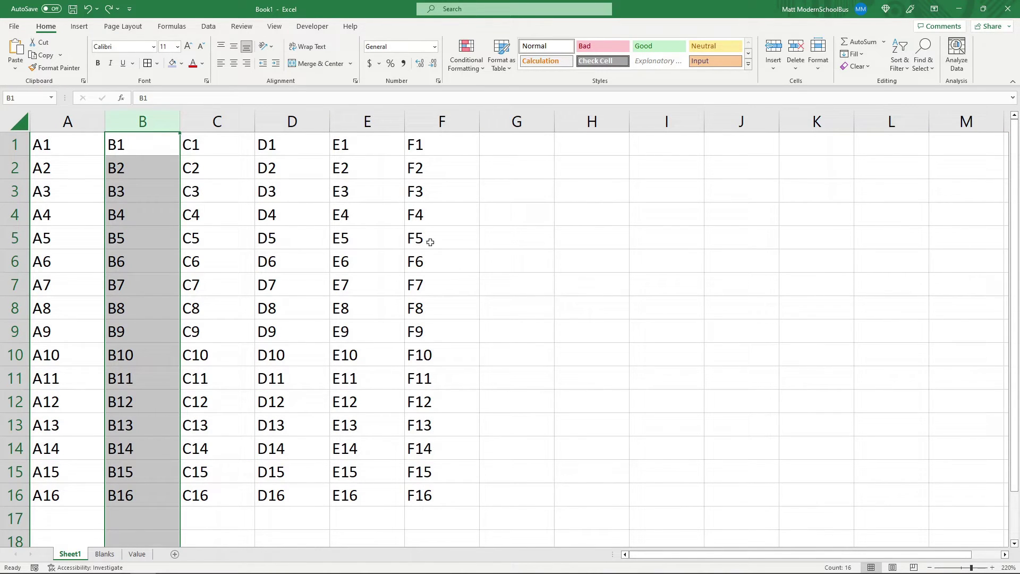
pyautogui.keyDown('shift'); pyautogui.click(371, 118); pyautogui.keyUp('shift')
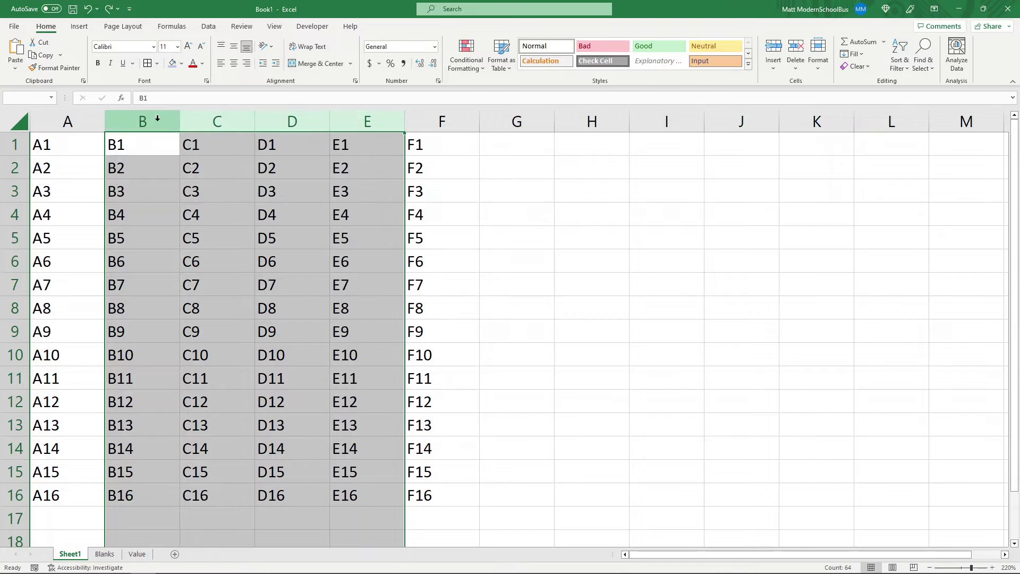
pyautogui.rightClick(294, 121)
pyautogui.click(335, 300)
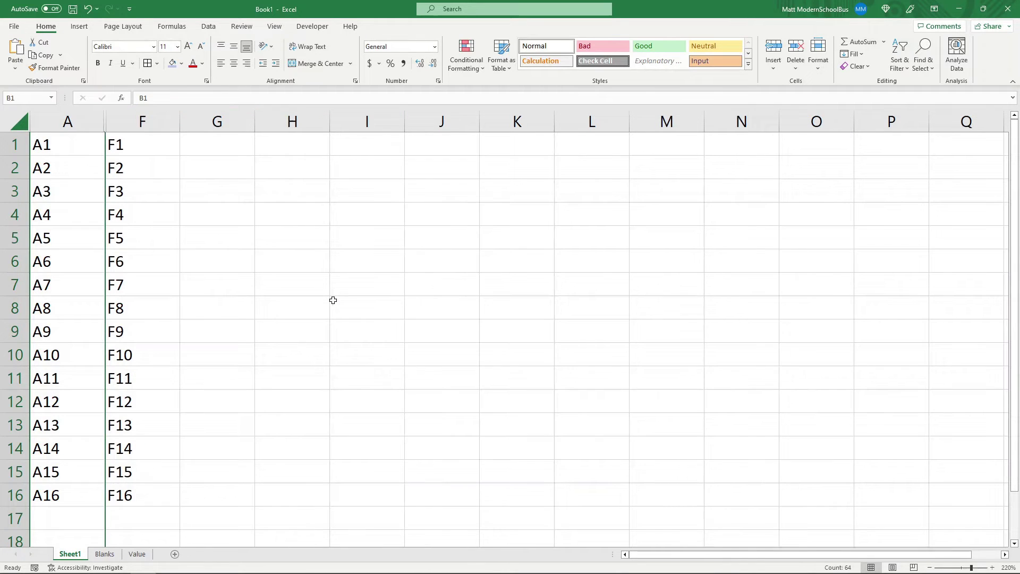
pyautogui.hotkey('ctrl', 'z')
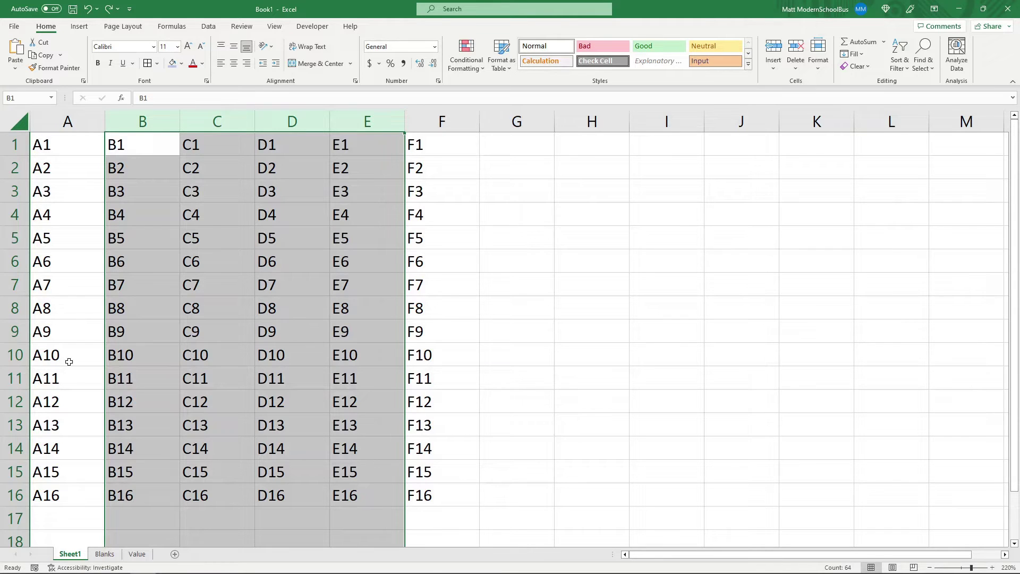
pyautogui.click(143, 283)
# Hide the non-adjacent even rows 2, 4, 6, 8, 10, 12, 14 and 16 together, and undo the hiding
pyautogui.click(18, 167)
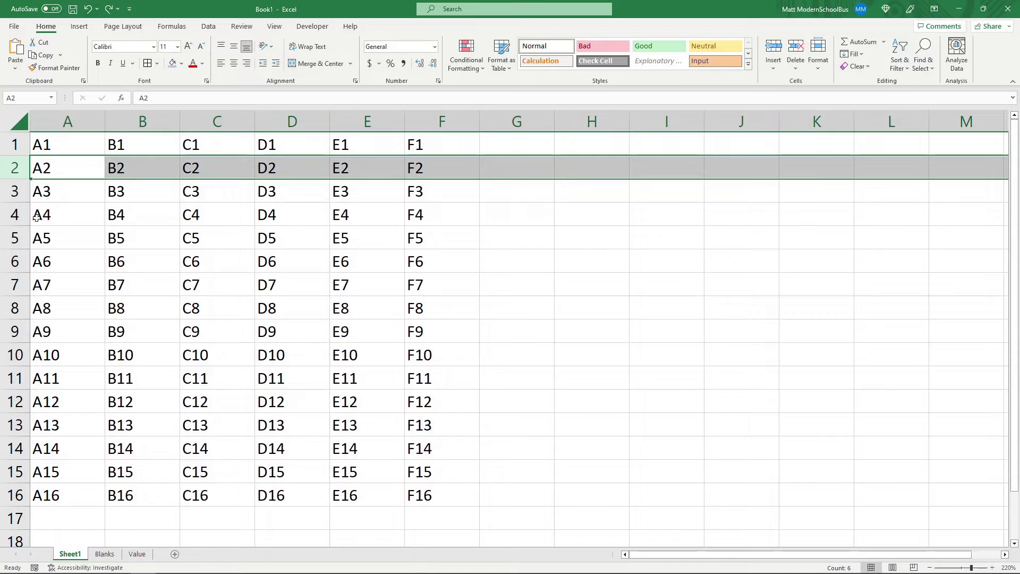
pyautogui.keyDown('ctrl'); pyautogui.click(15, 214); pyautogui.keyUp('ctrl')
pyautogui.keyDown('ctrl'); pyautogui.click(14, 261); pyautogui.keyUp('ctrl')
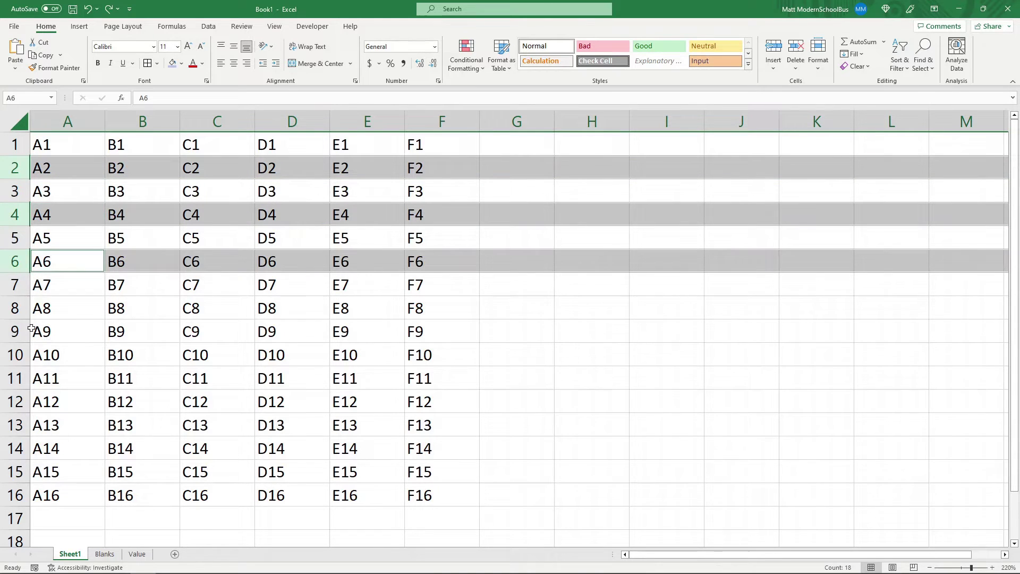
pyautogui.keyDown('ctrl'); pyautogui.click(15, 307); pyautogui.keyUp('ctrl')
pyautogui.keyDown('ctrl'); pyautogui.click(15, 354); pyautogui.keyUp('ctrl')
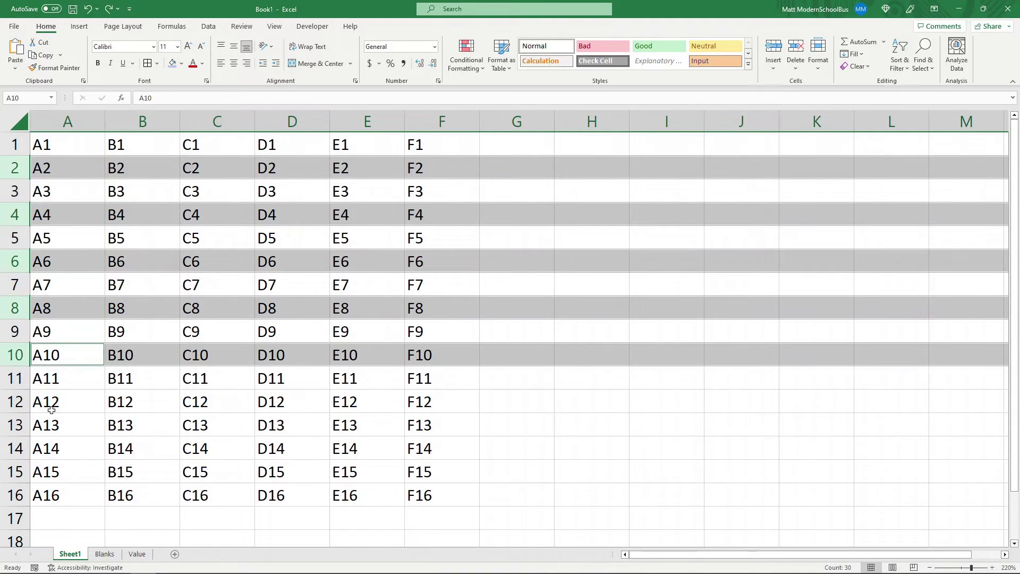
pyautogui.keyDown('ctrl'); pyautogui.click(15, 401); pyautogui.keyUp('ctrl')
pyautogui.keyDown('ctrl'); pyautogui.click(15, 447); pyautogui.keyUp('ctrl')
pyautogui.keyDown('ctrl'); pyautogui.click(15, 495); pyautogui.keyUp('ctrl')
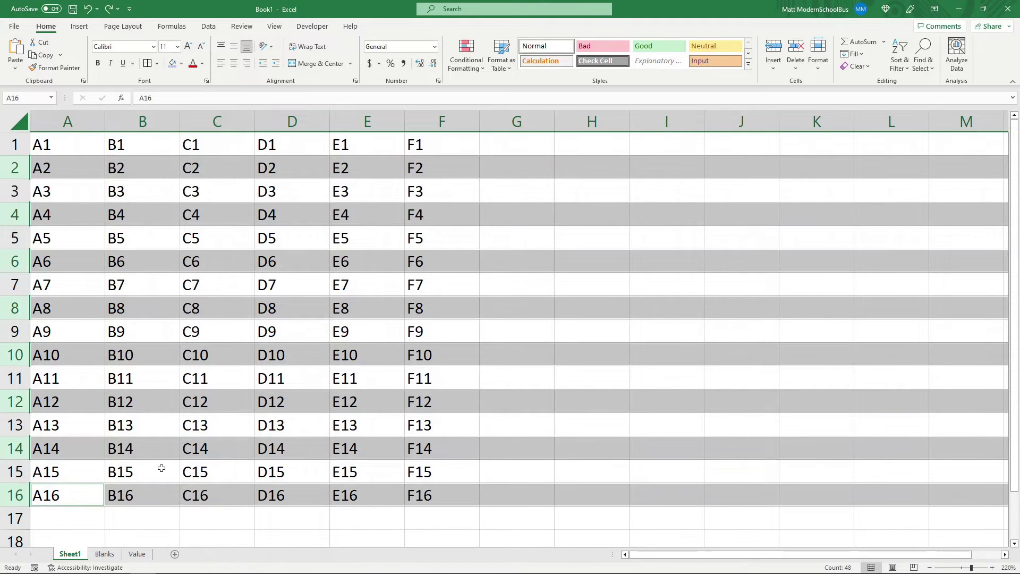
pyautogui.rightClick(17, 214)
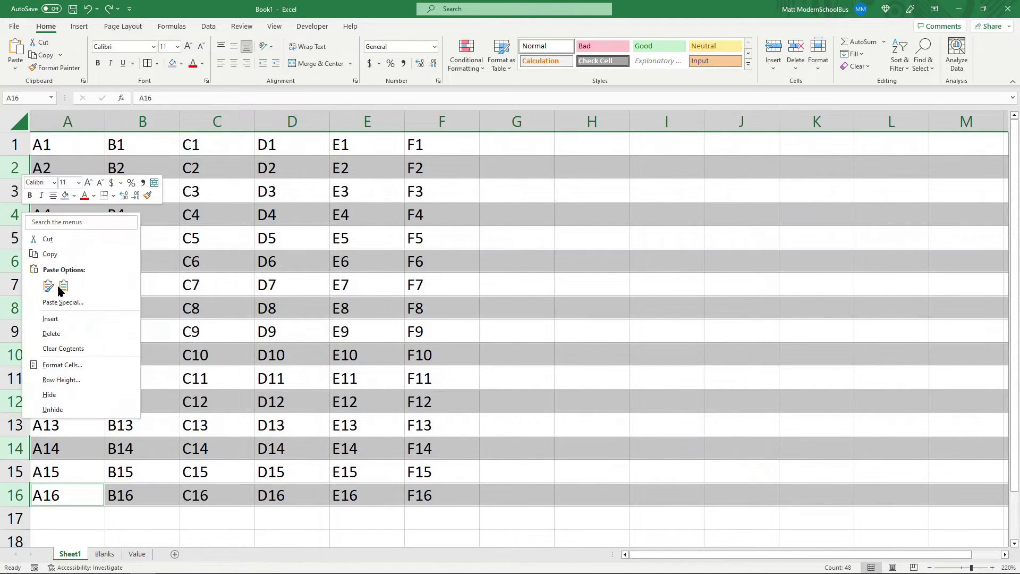
pyautogui.click(68, 391)
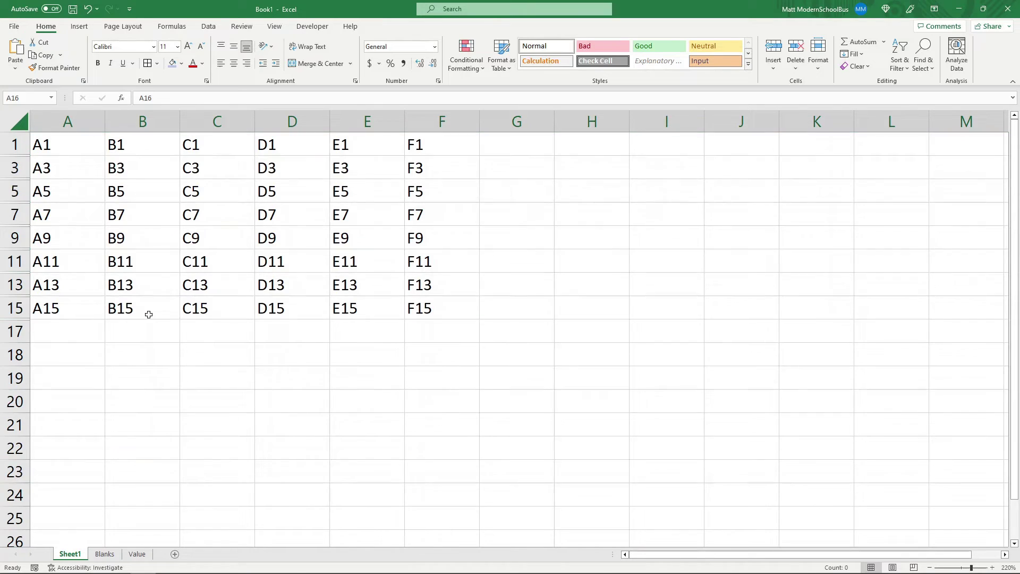
pyautogui.hotkey('ctrl', 'z')
pyautogui.click(160, 213)
# Hide the non-adjacent columns B, D, E, F and H together, undo the hiding and clear the selection
pyautogui.click(145, 121)
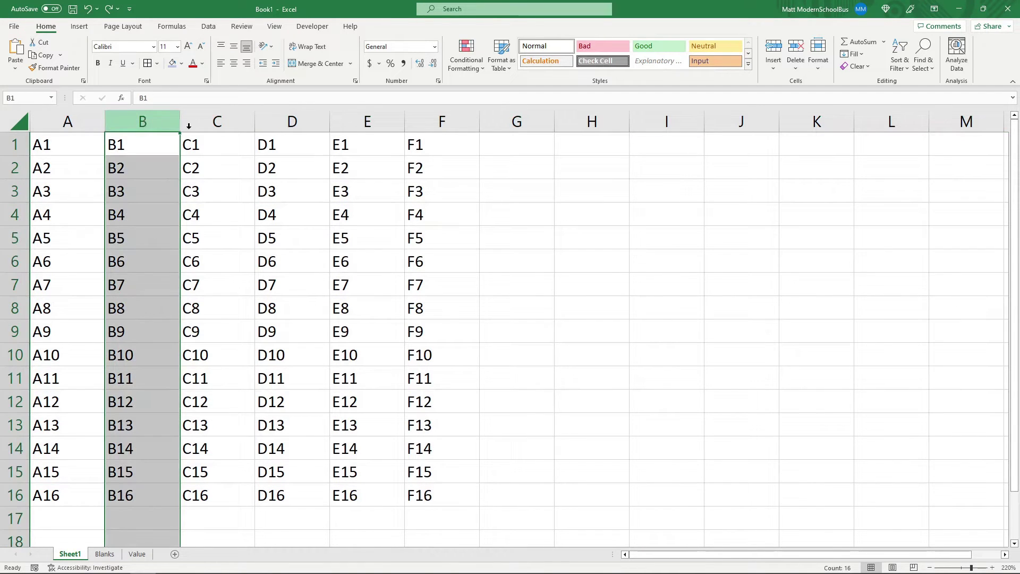
pyautogui.keyDown('ctrl'); pyautogui.click(289, 120); pyautogui.keyUp('ctrl')
pyautogui.keyDown('ctrl'); pyautogui.click(354, 120); pyautogui.keyUp('ctrl')
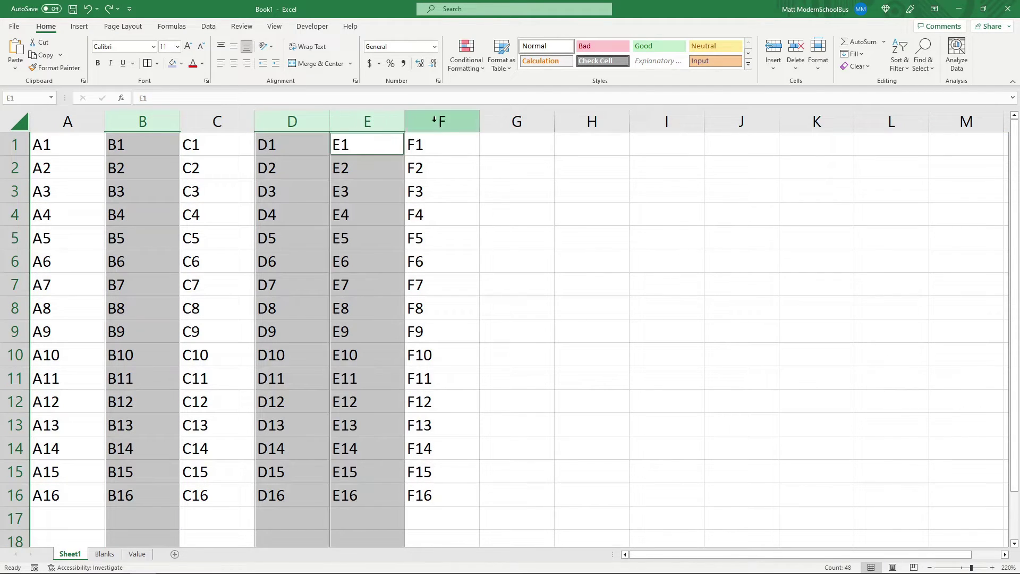
pyautogui.keyDown('ctrl'); pyautogui.click(434, 120); pyautogui.keyUp('ctrl')
pyautogui.keyDown('ctrl'); pyautogui.click(579, 121); pyautogui.keyUp('ctrl')
pyautogui.rightClick(475, 119)
pyautogui.click(501, 290)
pyautogui.hotkey('ctrl', 'z')
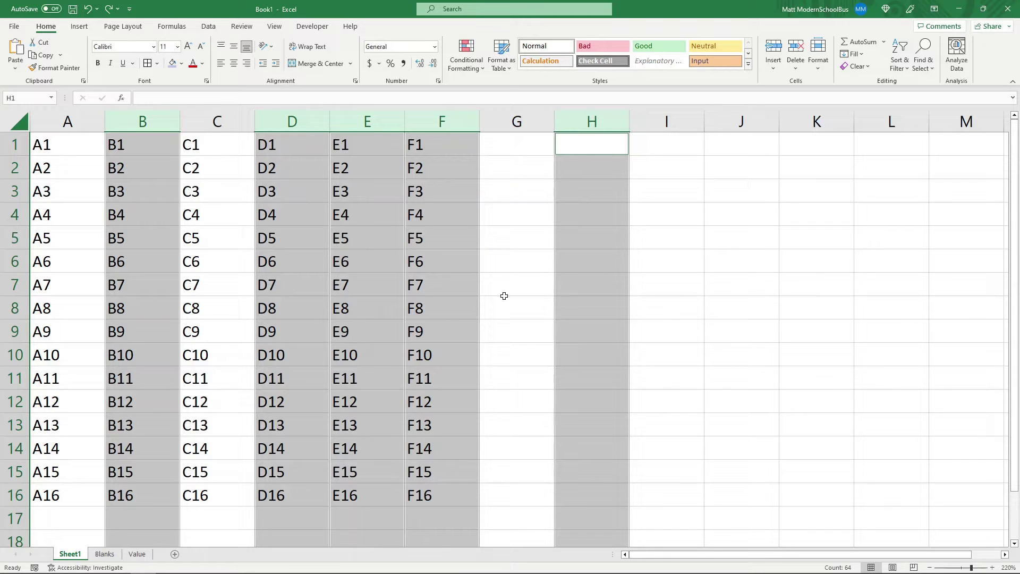
pyautogui.click(177, 238)
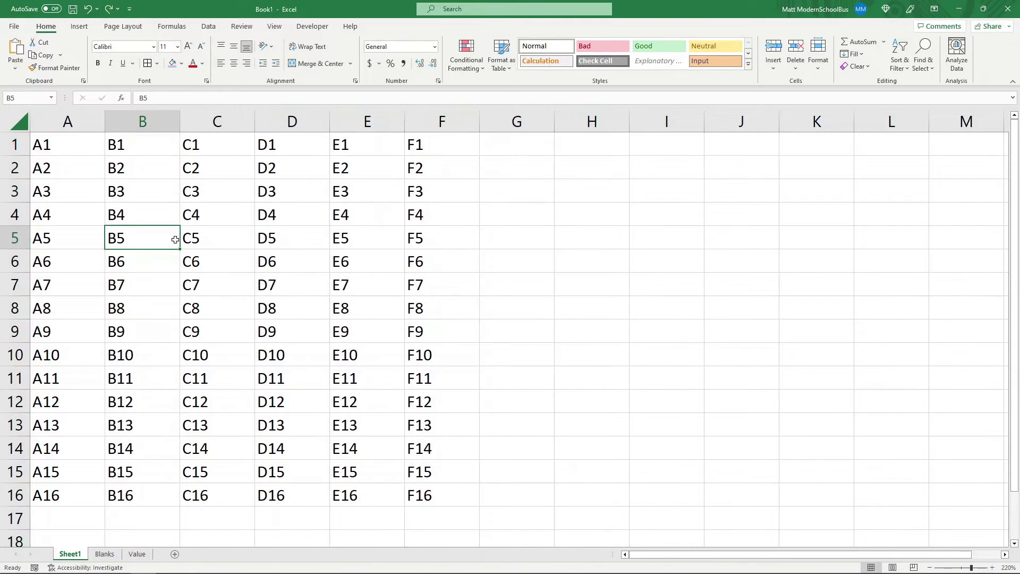
# Hide row 2 and clear the row selection
pyautogui.click(15, 167)
pyautogui.rightClick(14, 168)
pyautogui.click(66, 343)
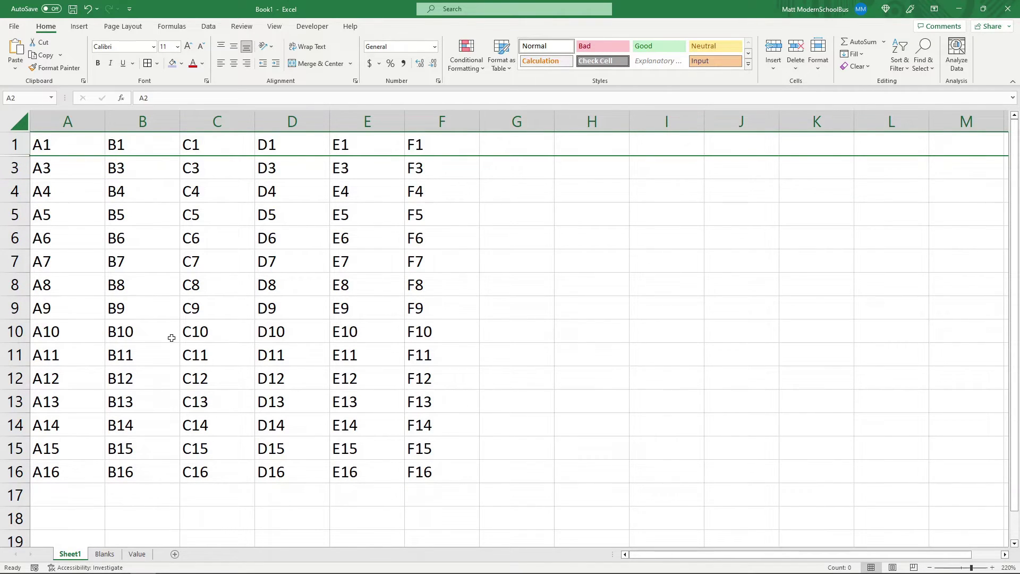
pyautogui.click(87, 332)
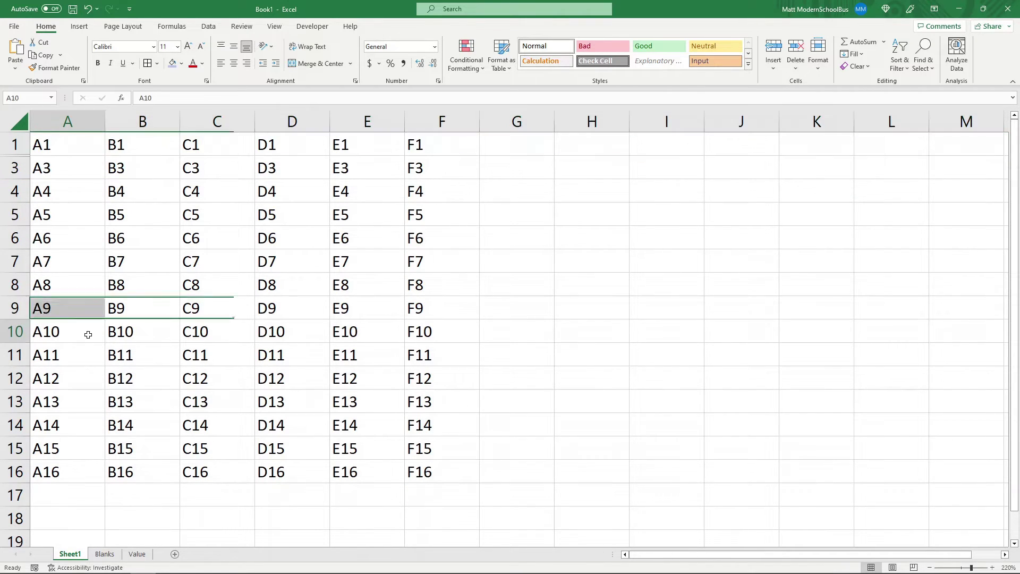
# Select rows 1 and 3 around the hidden row, apply the Unhide Rows format command, and clear the selection
pyautogui.moveTo(16, 145); pyautogui.dragTo(16, 168)
pyautogui.click(16, 156)
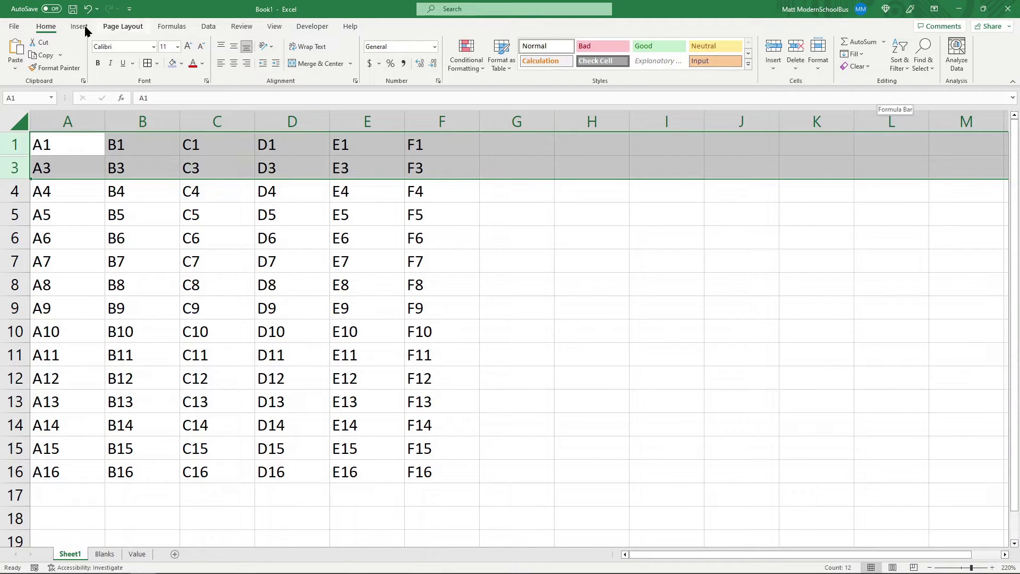
pyautogui.click(823, 56)
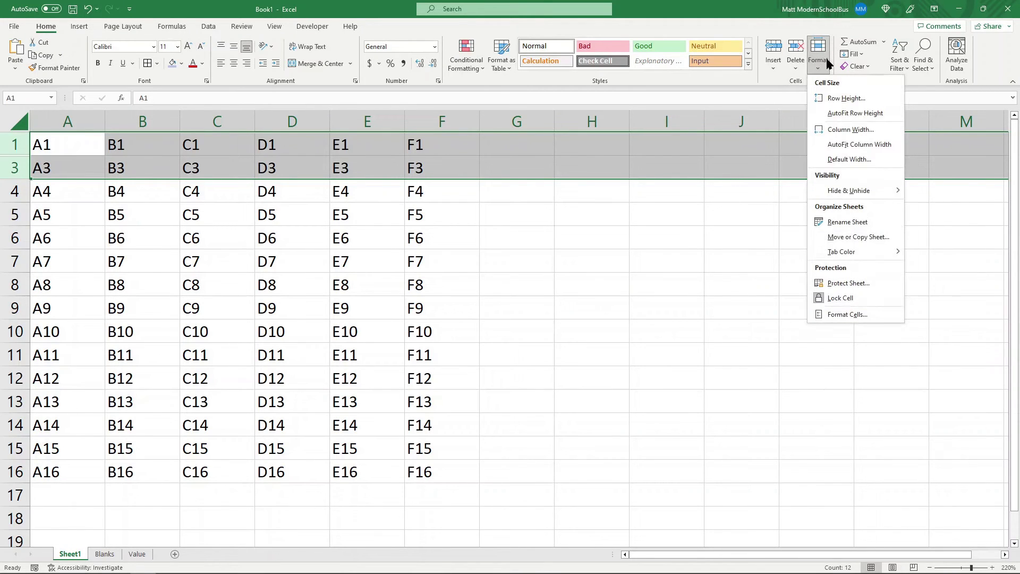
pyautogui.moveTo(867, 194)
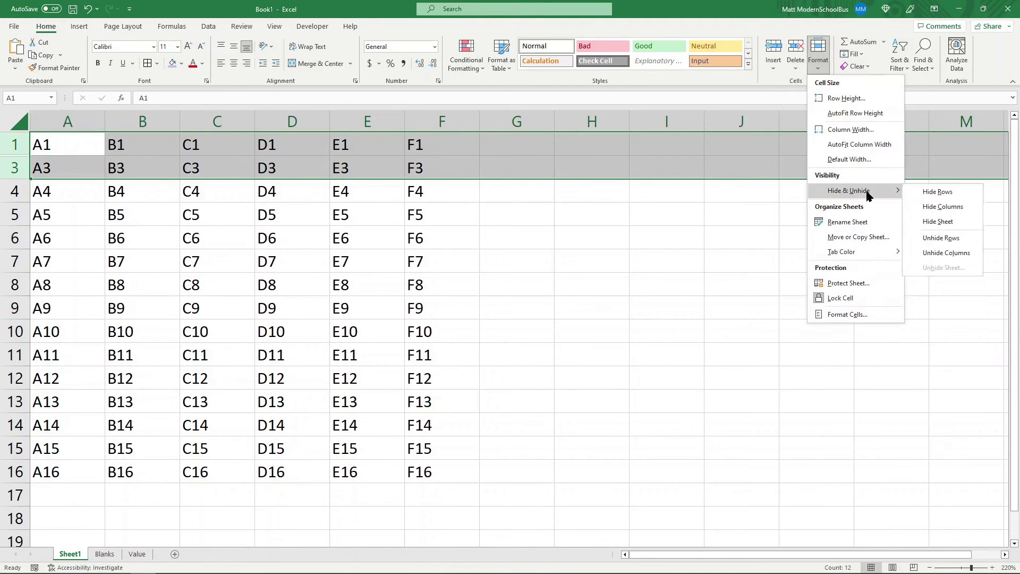
pyautogui.click(943, 238)
pyautogui.click(770, 307)
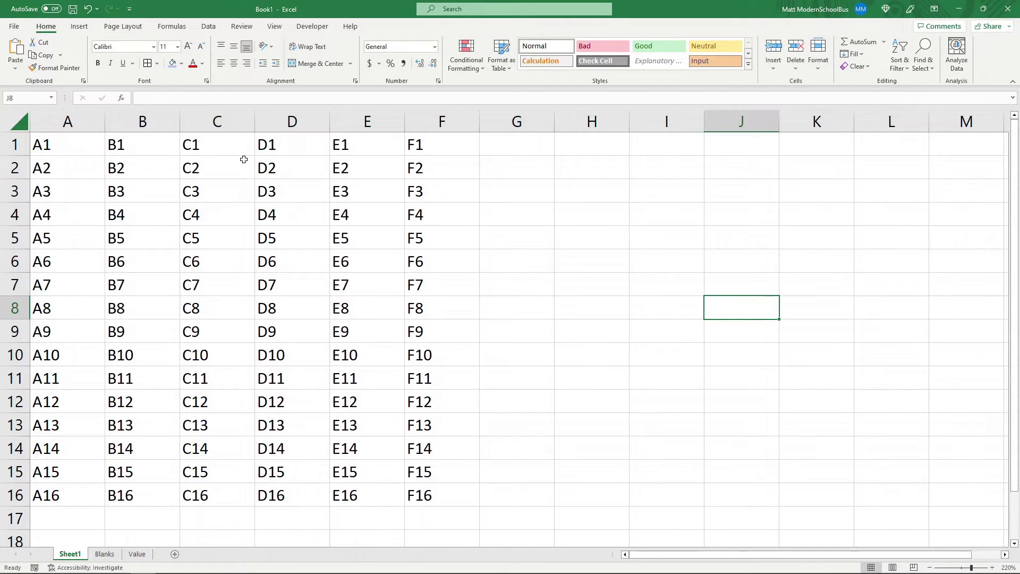
# Hide row 2 again and clear the row selection
pyautogui.click(12, 167)
pyautogui.rightClick(11, 167)
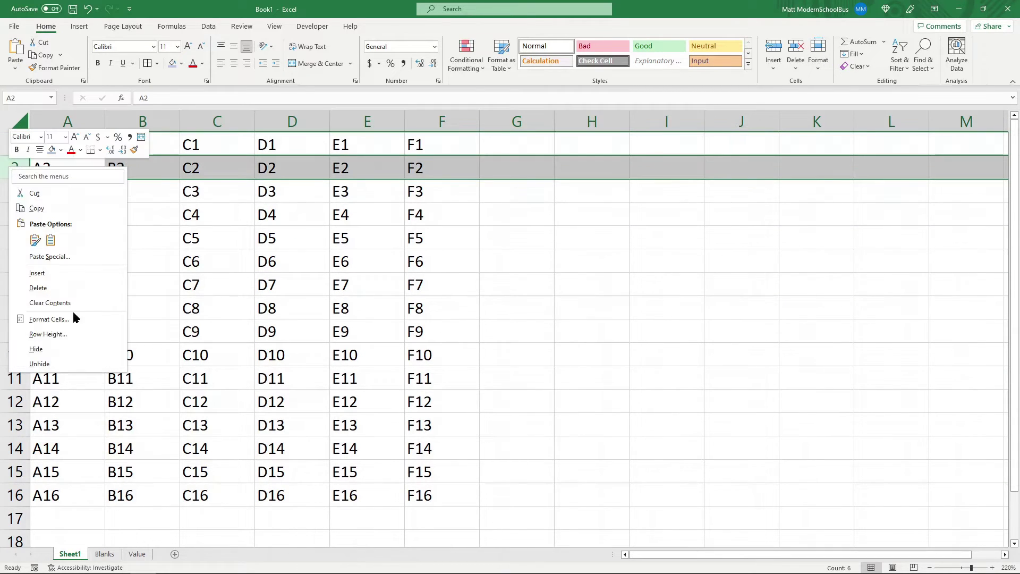
pyautogui.click(65, 355)
pyautogui.click(91, 284)
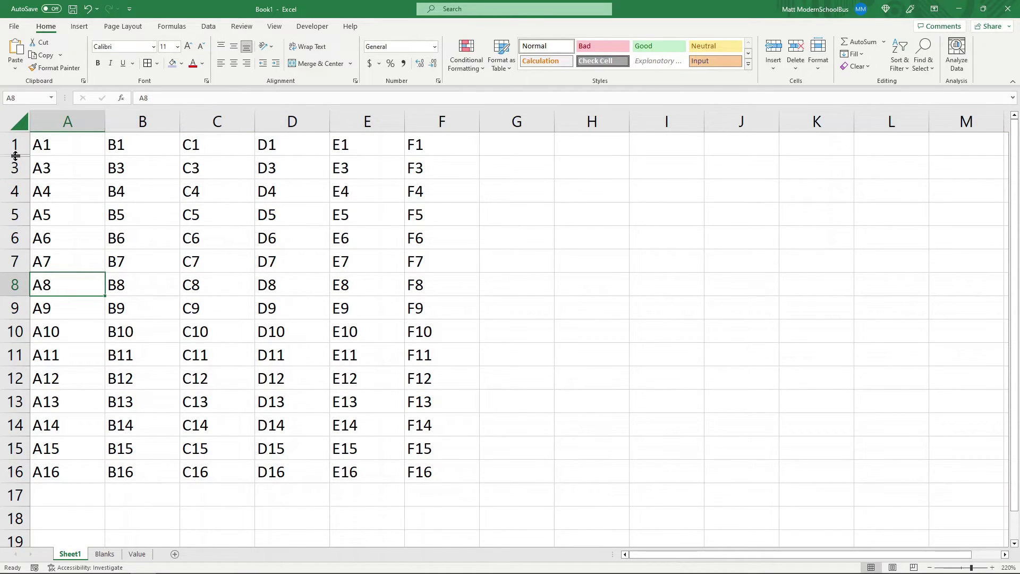
# Unhide row 2 directly from the boundary between rows 1 and 3, and undo the unhiding
pyautogui.rightClick(15, 154)
pyautogui.rightClick(12, 155)
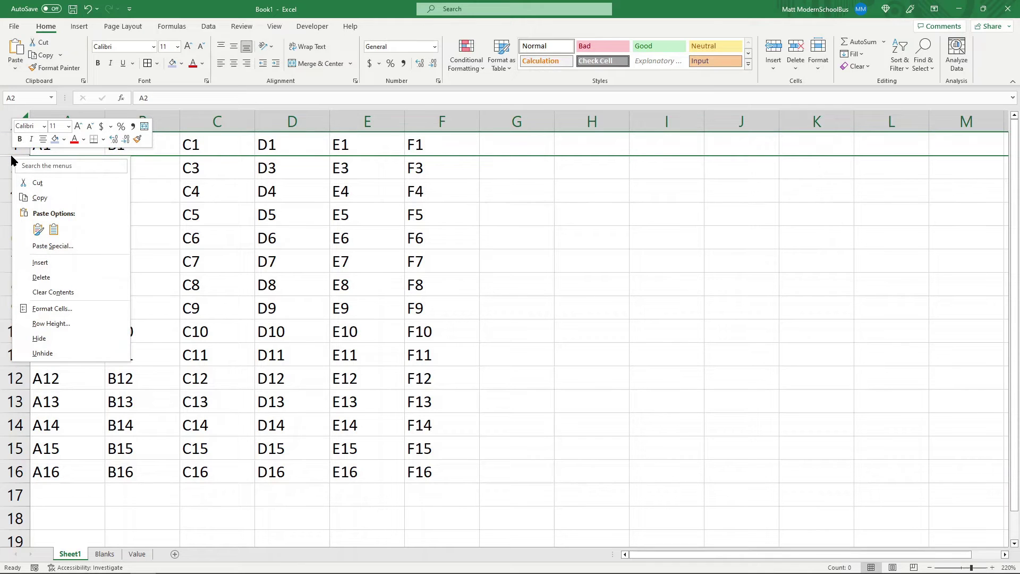
pyautogui.click(42, 352)
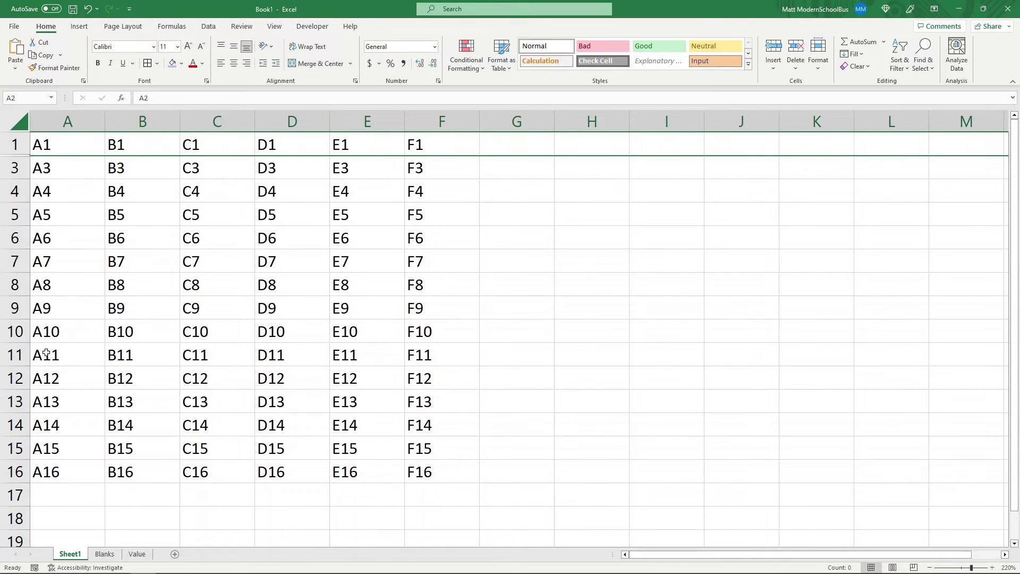
pyautogui.hotkey('ctrl', 'z')
# Select rows 1 through 7, unhide the hidden row within them, undo the unhiding and clear the selection
pyautogui.click(15, 150)
pyautogui.moveTo(16, 151); pyautogui.dragTo(16, 267)
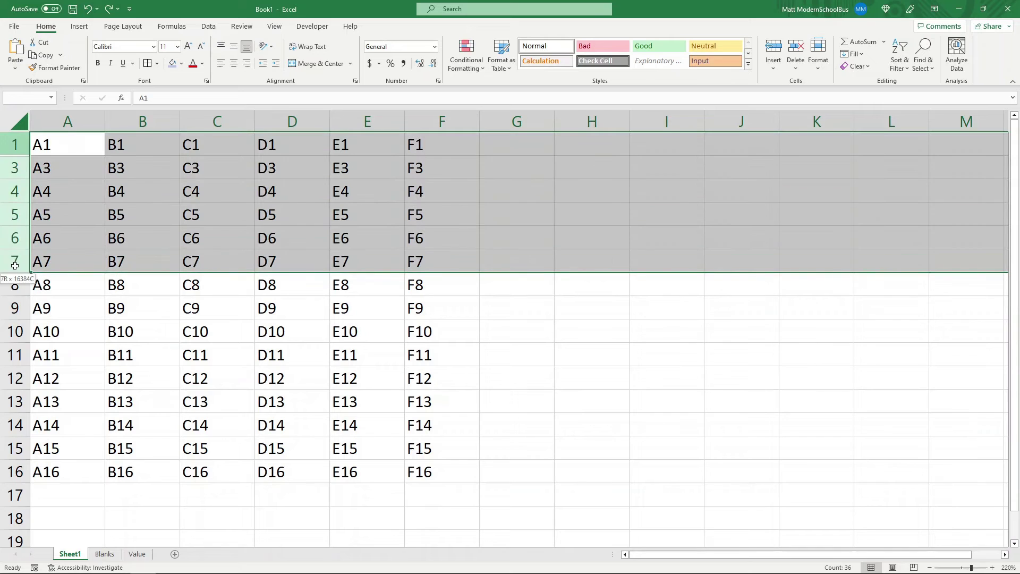
pyautogui.rightClick(15, 191)
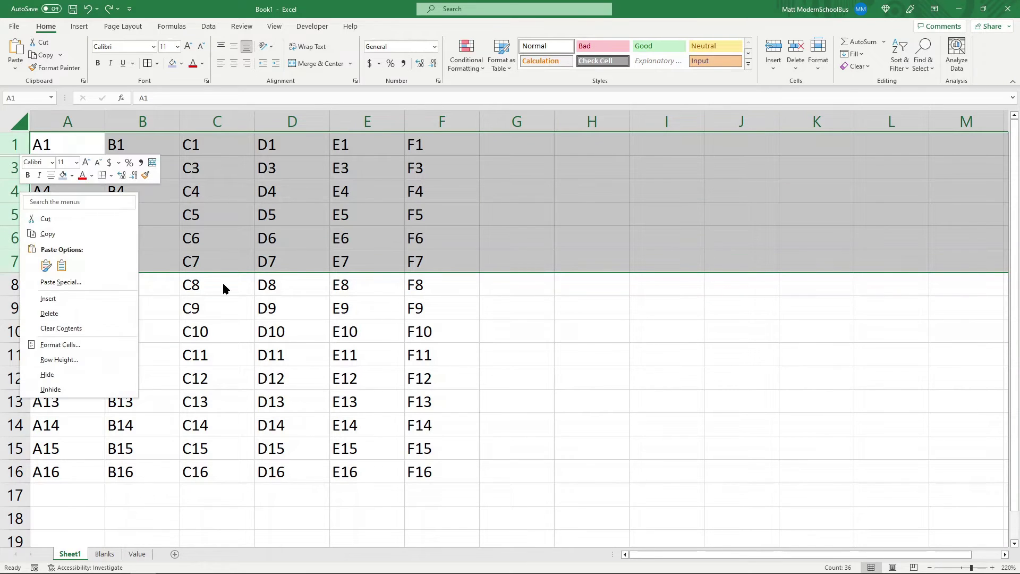
pyautogui.click(93, 391)
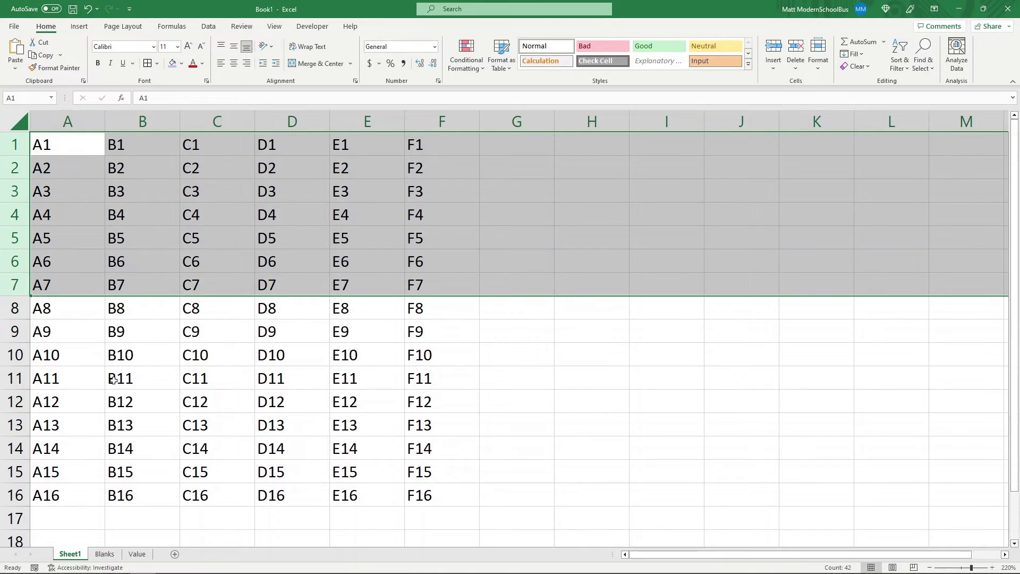
pyautogui.hotkey('ctrl', 'z')
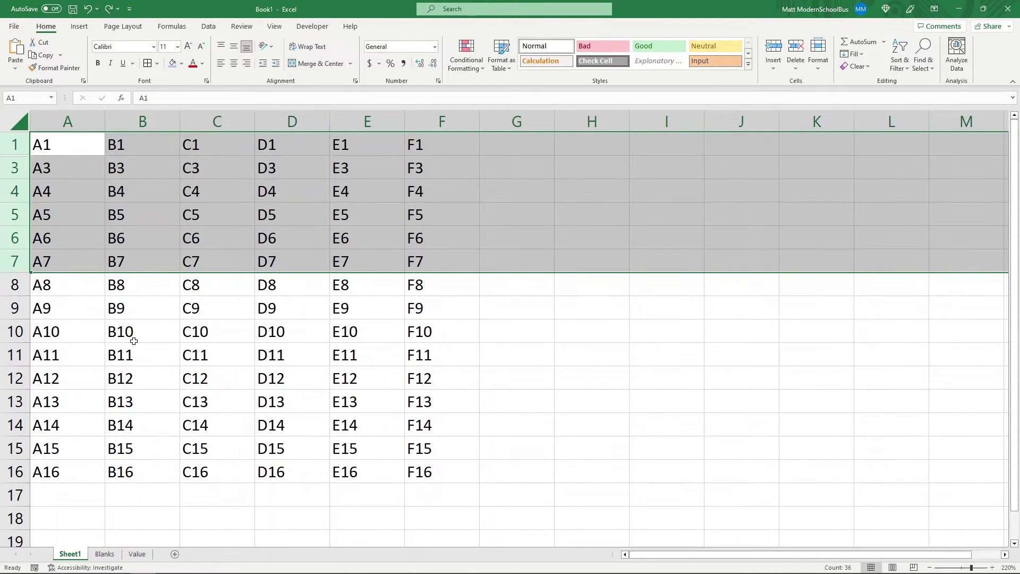
pyautogui.click(81, 234)
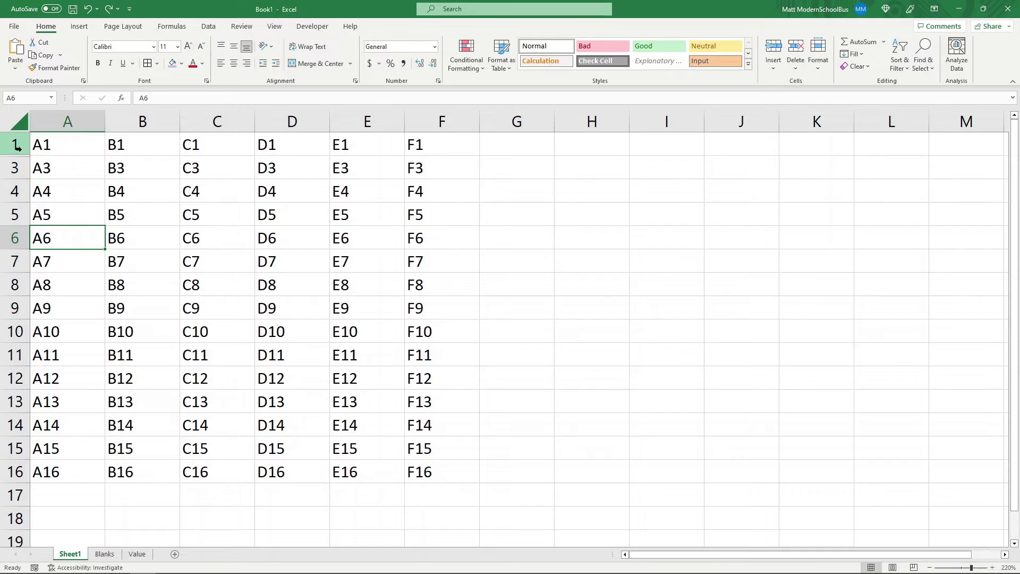
# Select rows 1 and 3, unhide row 2 by auto-fitting at their boundary, undo it and clear the selection
pyautogui.moveTo(18, 142); pyautogui.dragTo(19, 161)
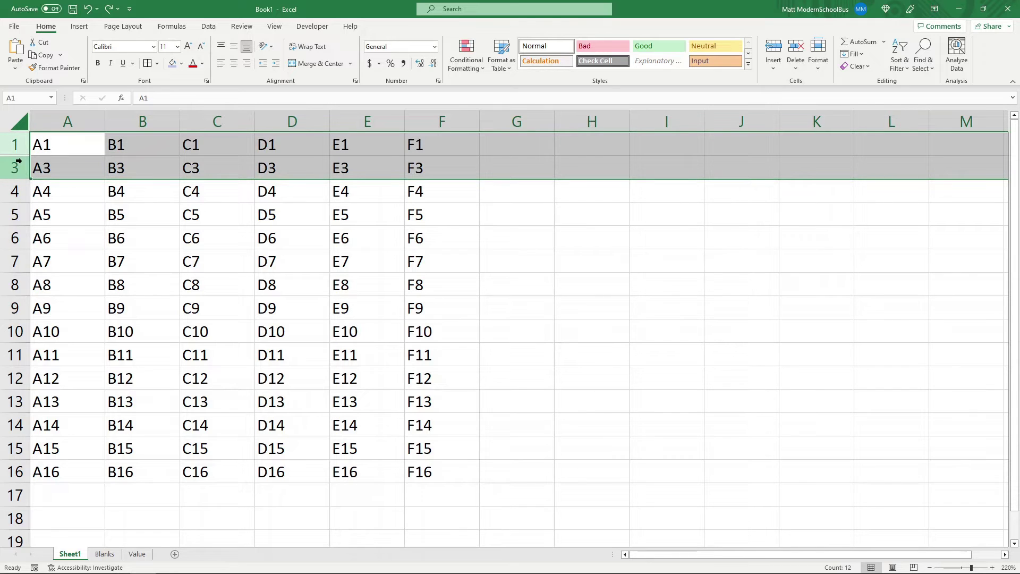
pyautogui.doubleClick(19, 161)
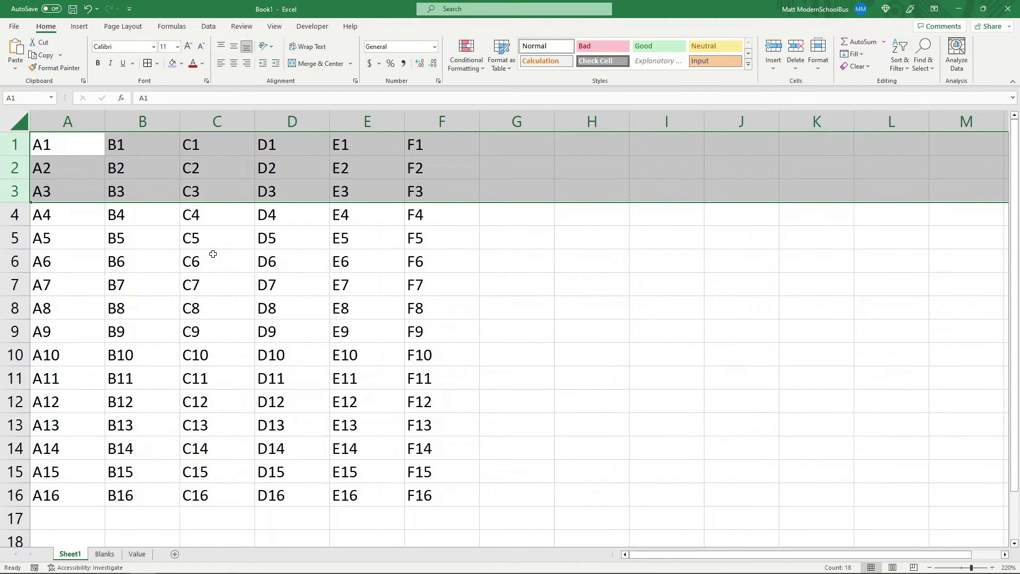
pyautogui.hotkey('ctrl', 'z')
pyautogui.click(151, 248)
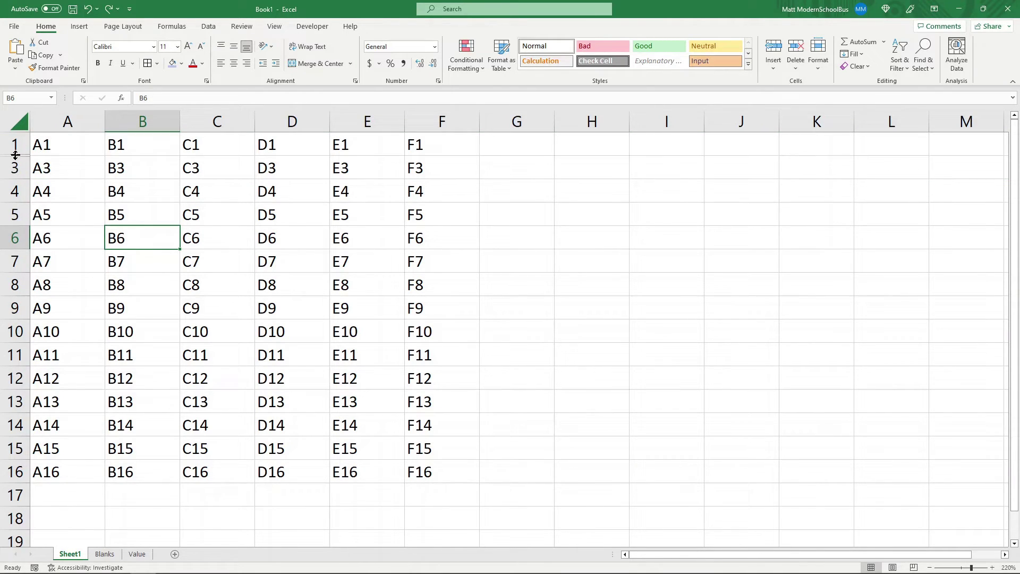
# Unhide row 2 by auto-fitting at the boundary between rows 1 and 3, without selecting the surrounding rows
pyautogui.press('Left')
pyautogui.press('Up')
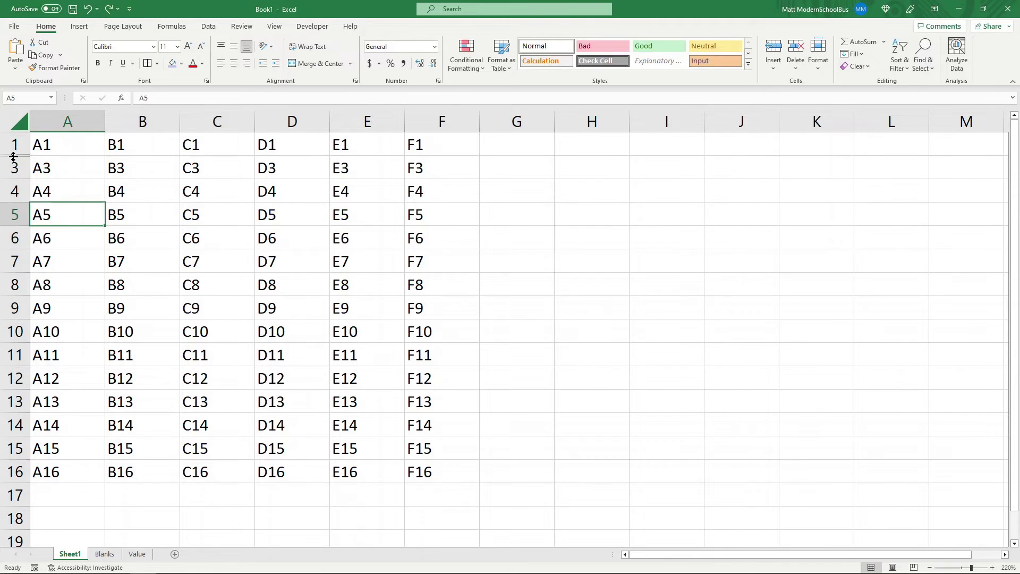
pyautogui.doubleClick(14, 157)
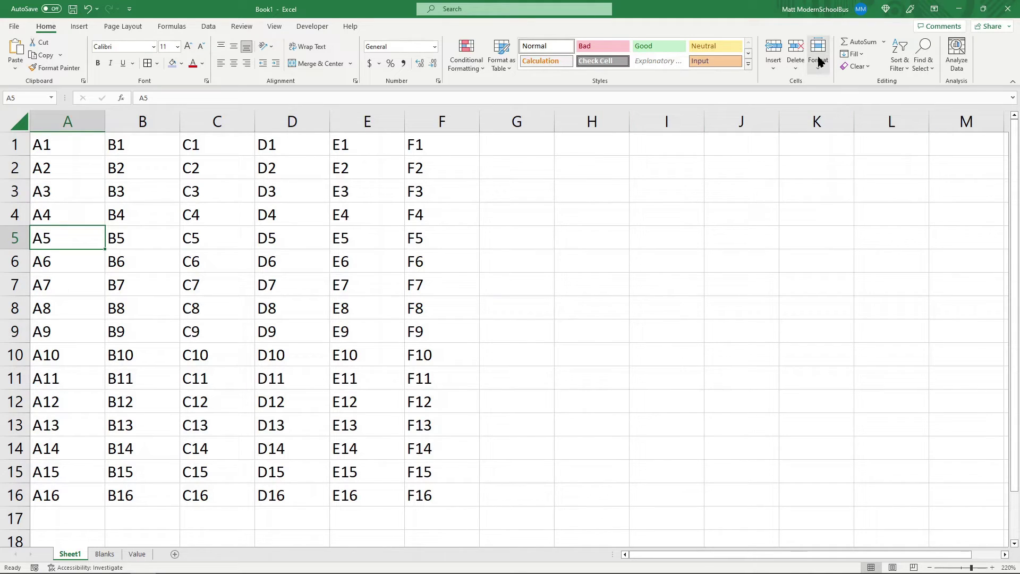
pyautogui.click(15, 168)
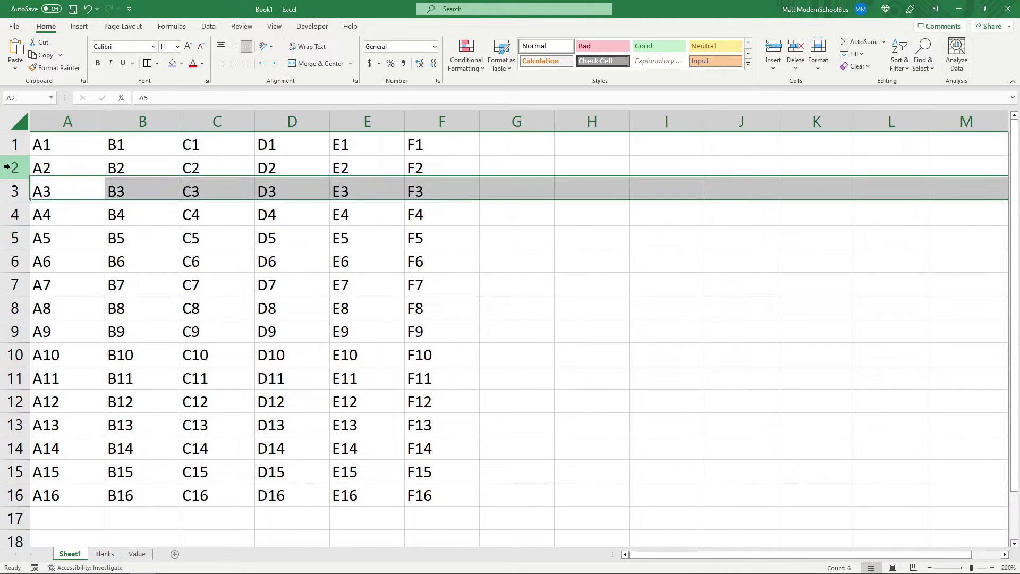
pyautogui.rightClick(15, 167)
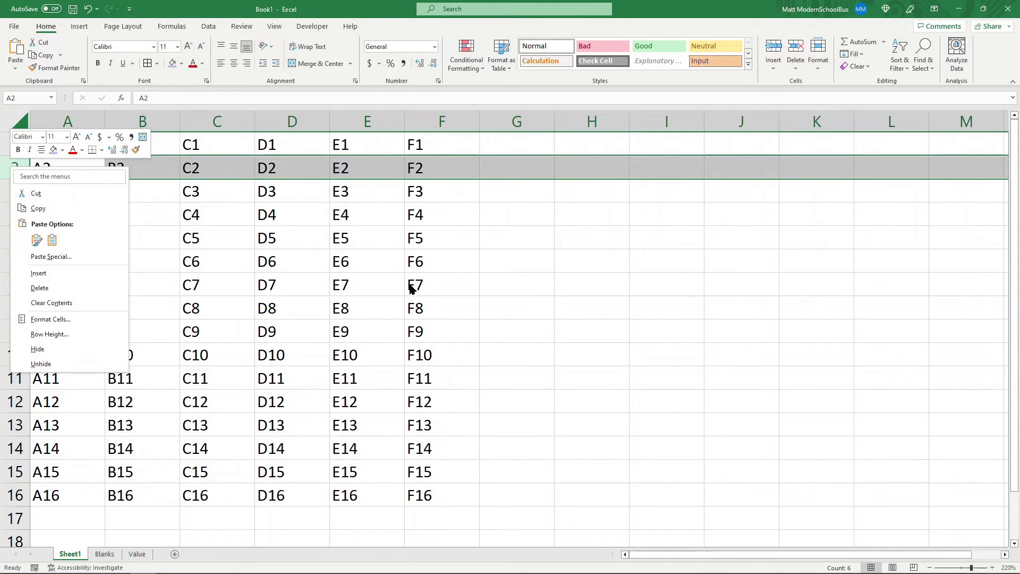
pyautogui.press('Escape')
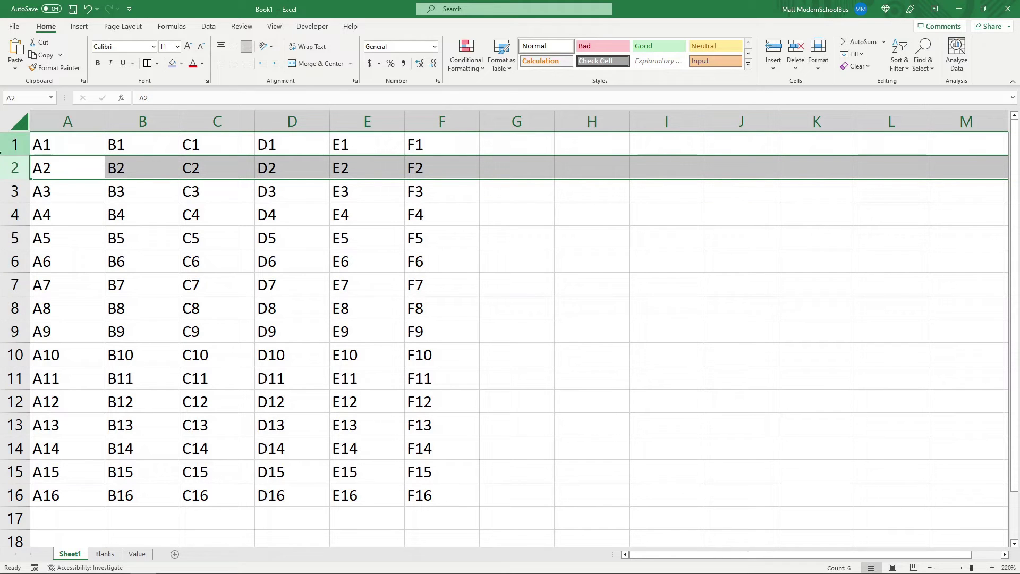
pyautogui.moveTo(5, 168); pyautogui.dragTo(9, 194)
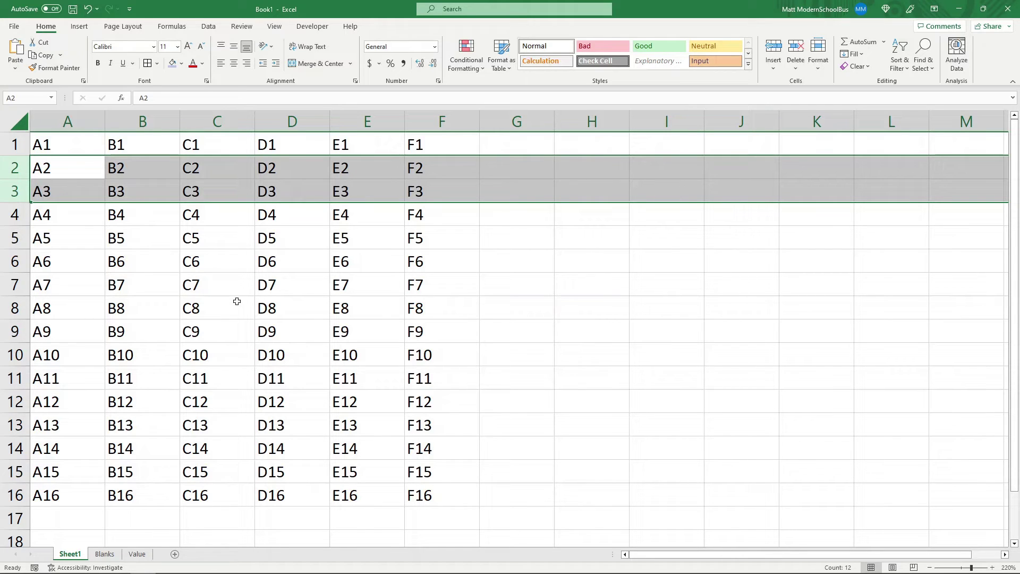
pyautogui.click(110, 255)
# Select the non-adjacent rows 2 and 4 together and hide them
pyautogui.click(13, 168)
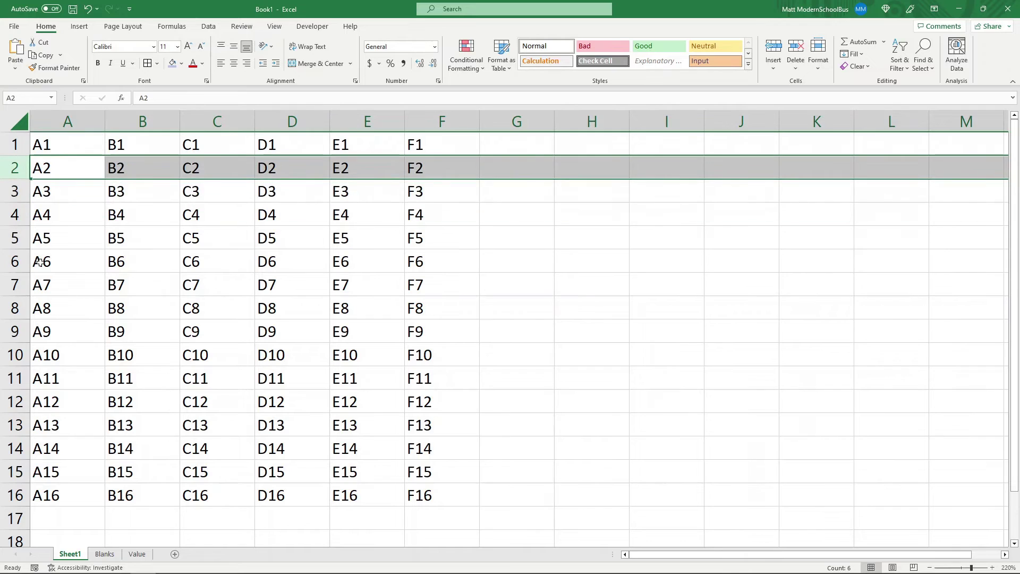
pyautogui.keyDown('ctrl'); pyautogui.click(13, 212); pyautogui.keyUp('ctrl')
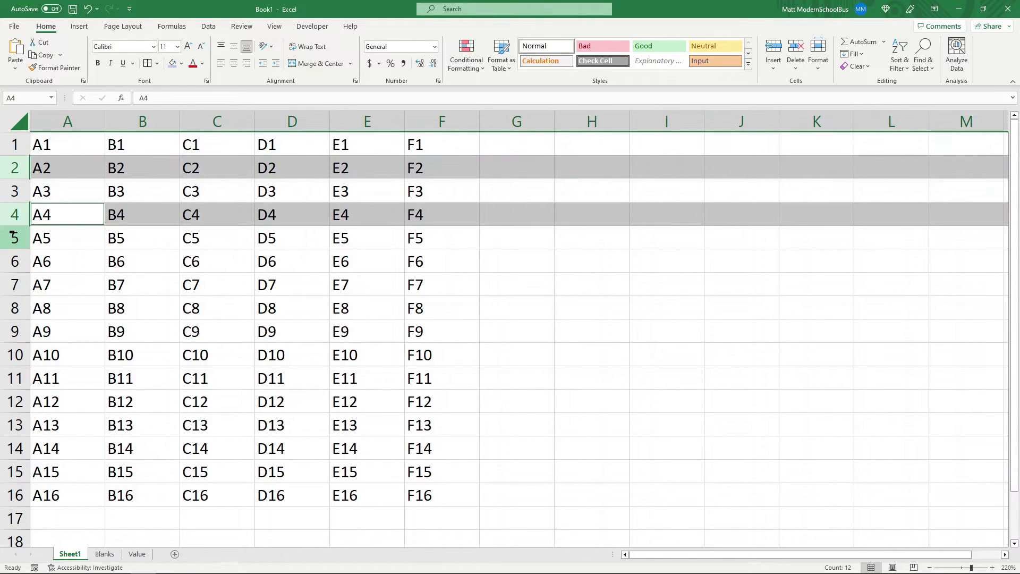
pyautogui.rightClick(14, 214)
pyautogui.click(84, 401)
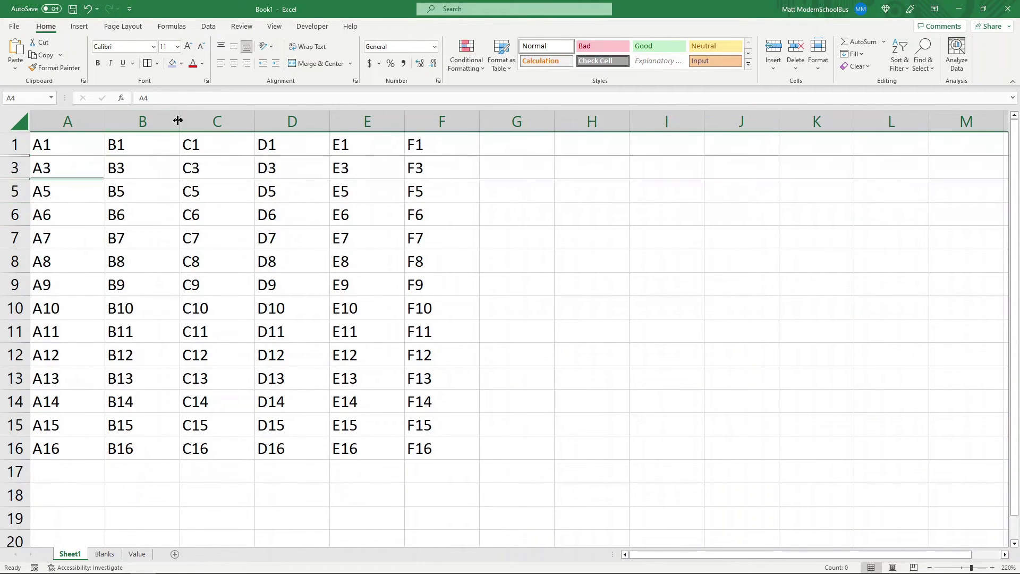
# Select the non-adjacent columns B, D and F together, hide them and clear the selection
pyautogui.click(144, 120)
pyautogui.keyDown('ctrl'); pyautogui.click(291, 121); pyautogui.keyUp('ctrl')
pyautogui.keyDown('ctrl'); pyautogui.click(417, 121); pyautogui.keyUp('ctrl')
pyautogui.rightClick(420, 122)
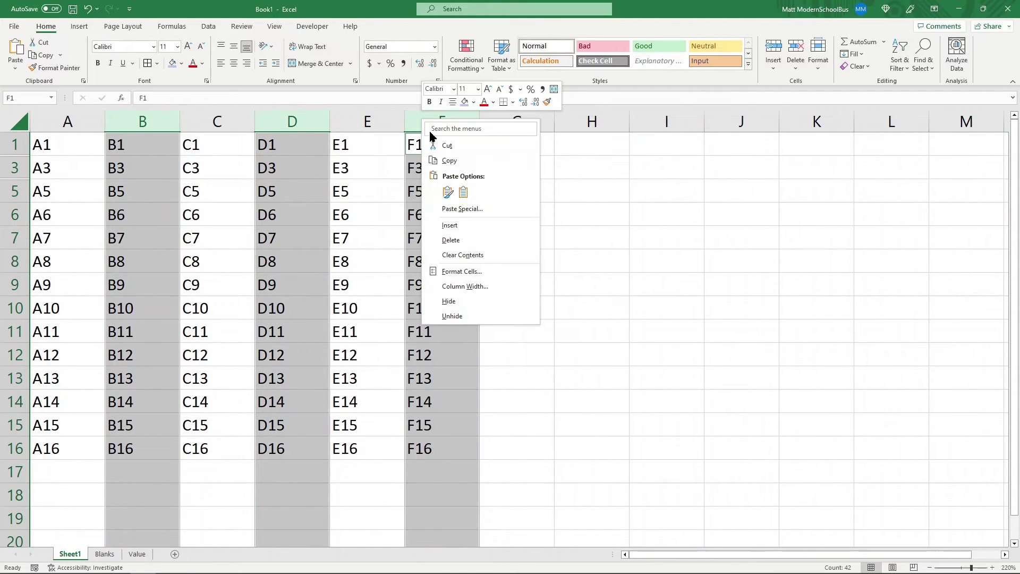
pyautogui.click(458, 302)
pyautogui.click(468, 262)
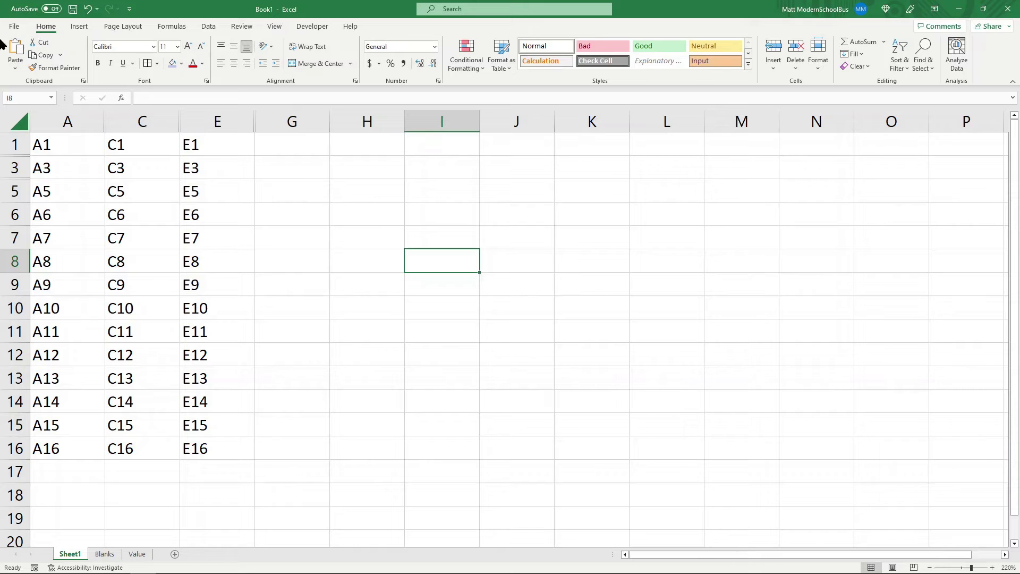
# Select the entire worksheet and unhide all of its hidden columns at once
pyautogui.click(17, 119)
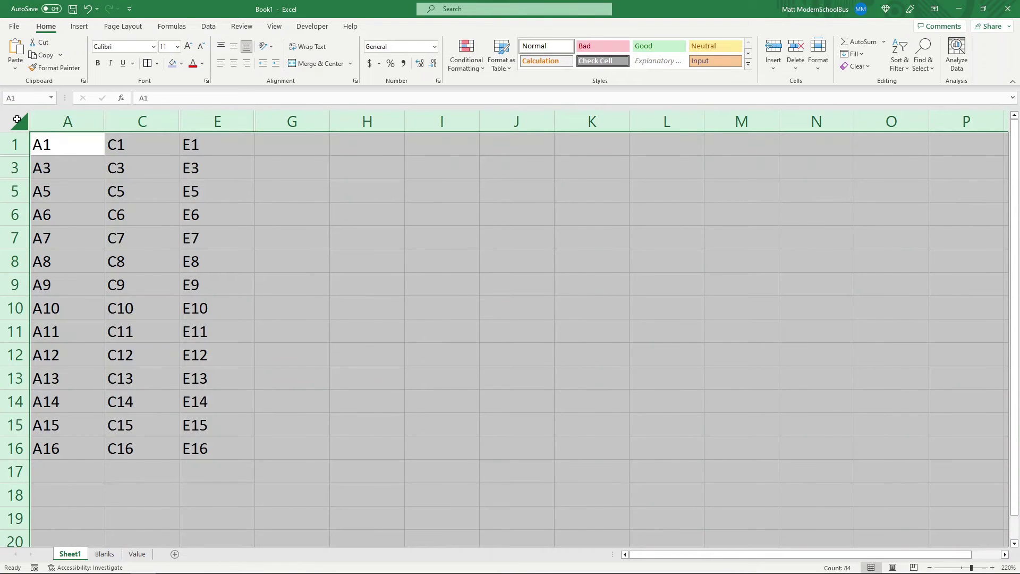
pyautogui.click(370, 240)
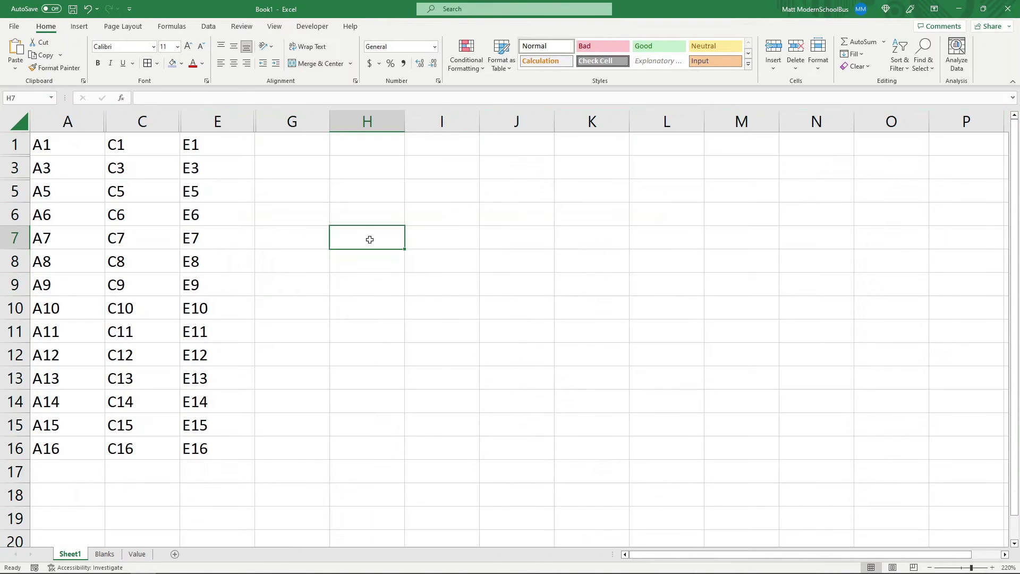
pyautogui.hotkey('ctrl', 'a')
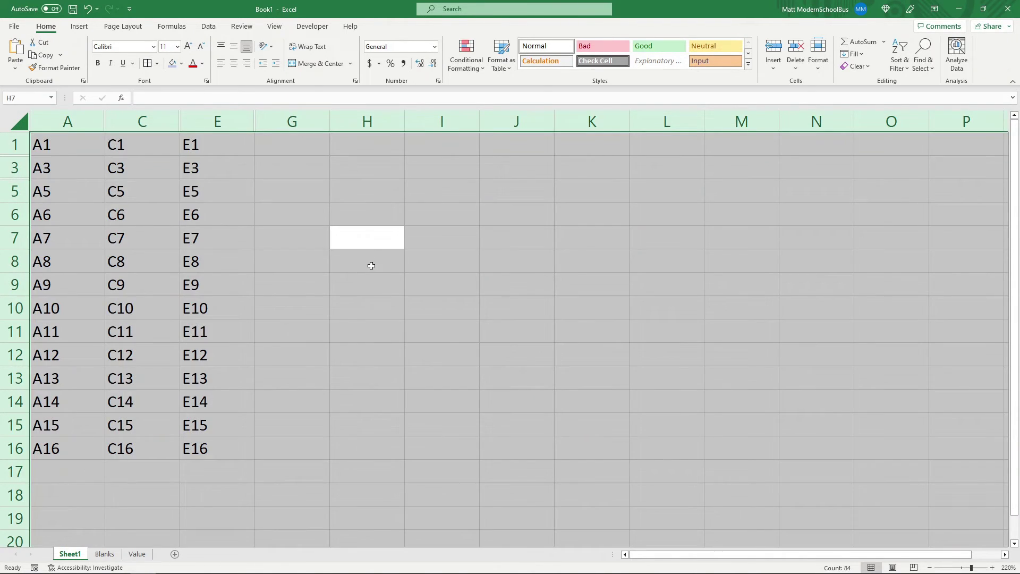
pyautogui.rightClick(123, 125)
pyautogui.click(183, 320)
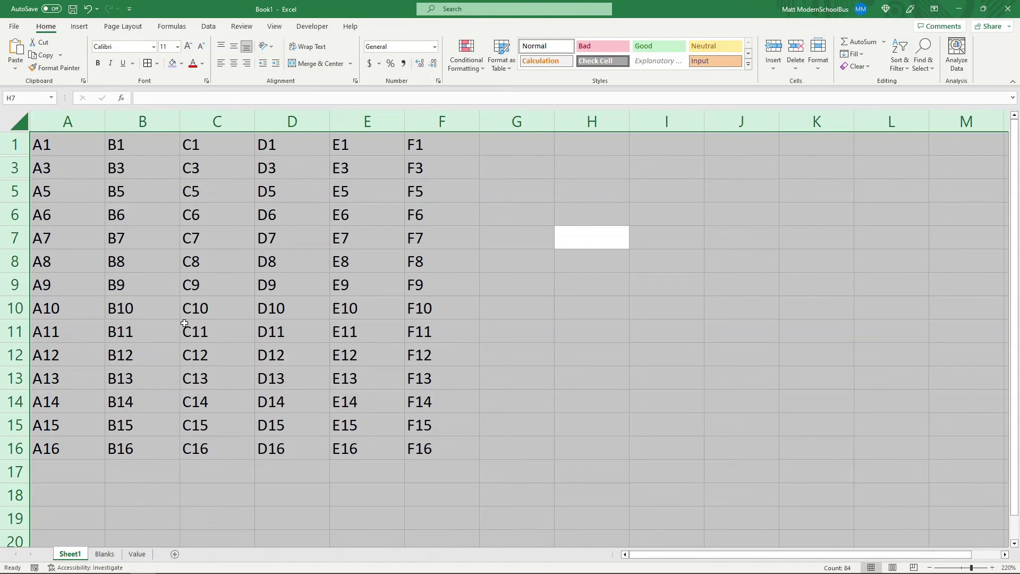
# With the whole worksheet still selected, unhide all hidden rows and clear the selection
pyautogui.rightClick(14, 169)
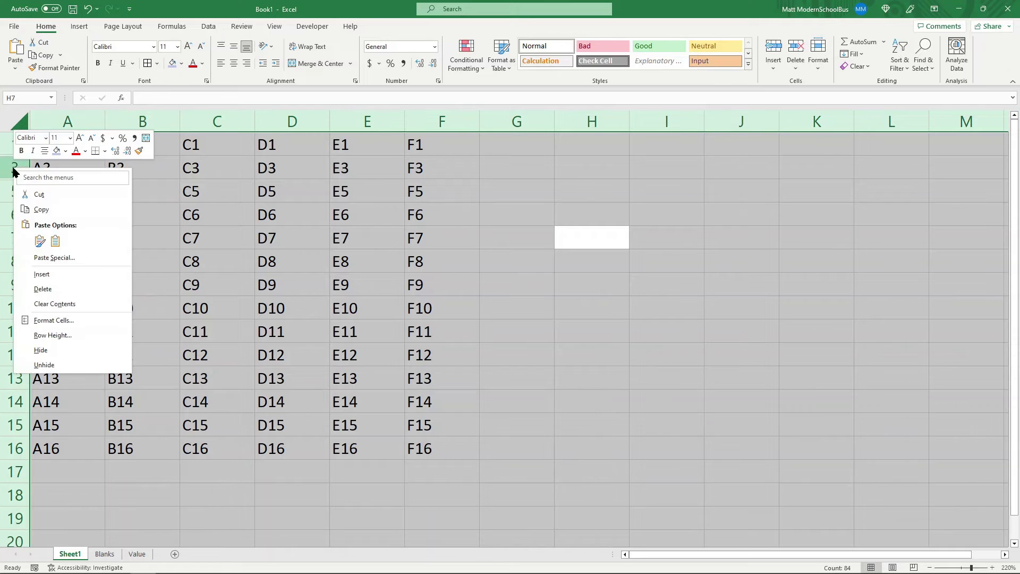
pyautogui.click(45, 365)
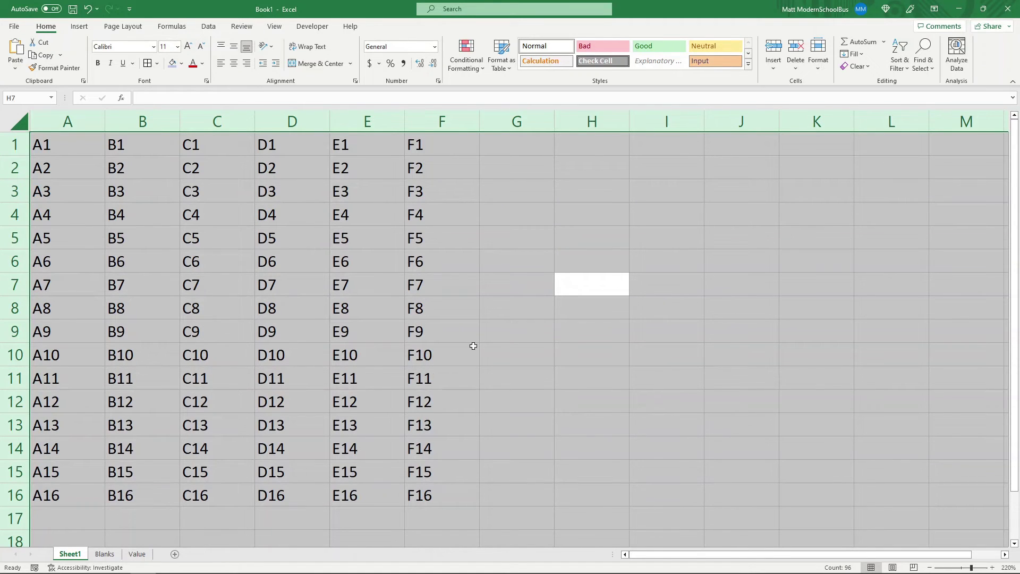
pyautogui.click(527, 410)
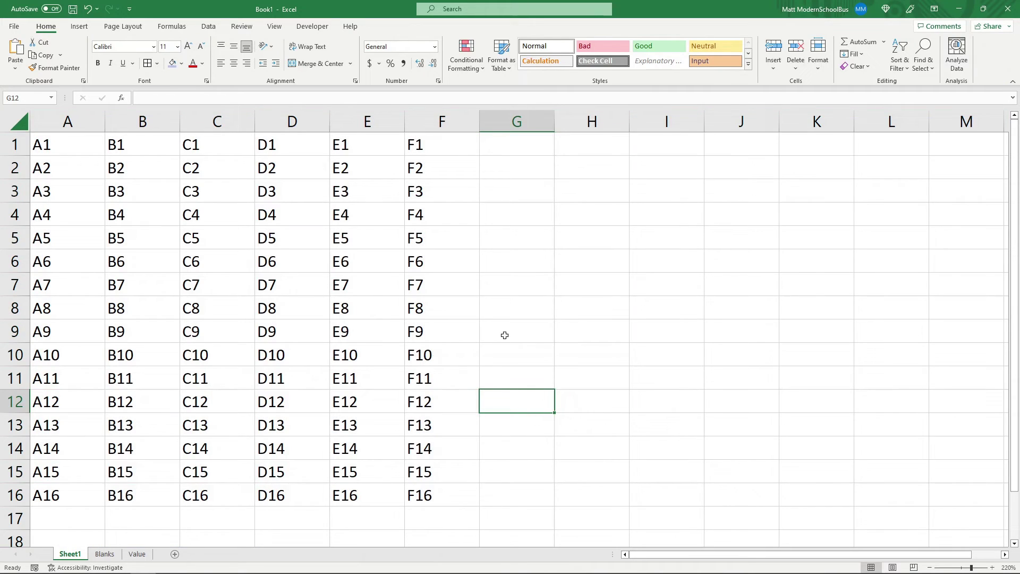
pyautogui.hotkey('ctrl', 'a')
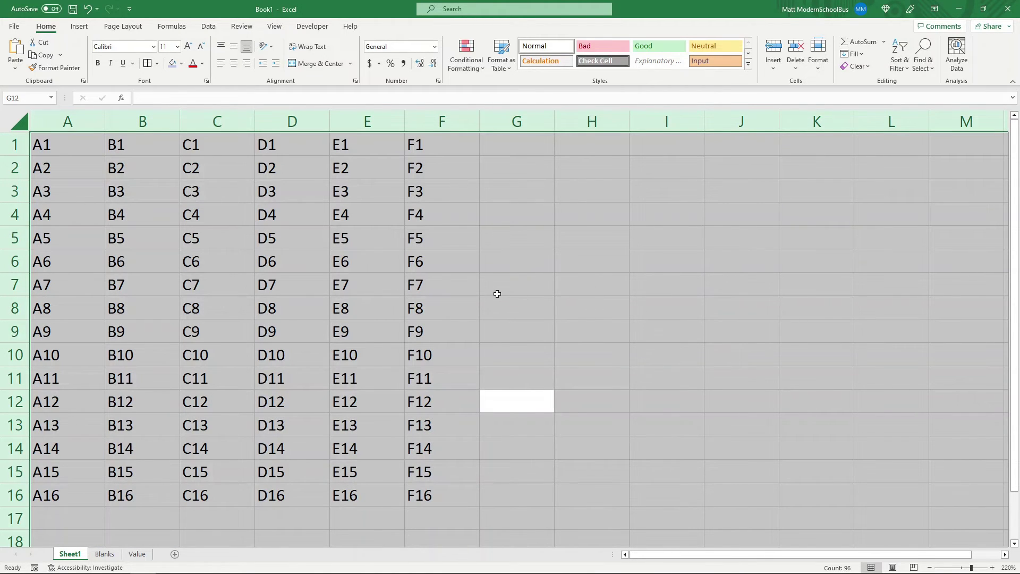
pyautogui.click(454, 283)
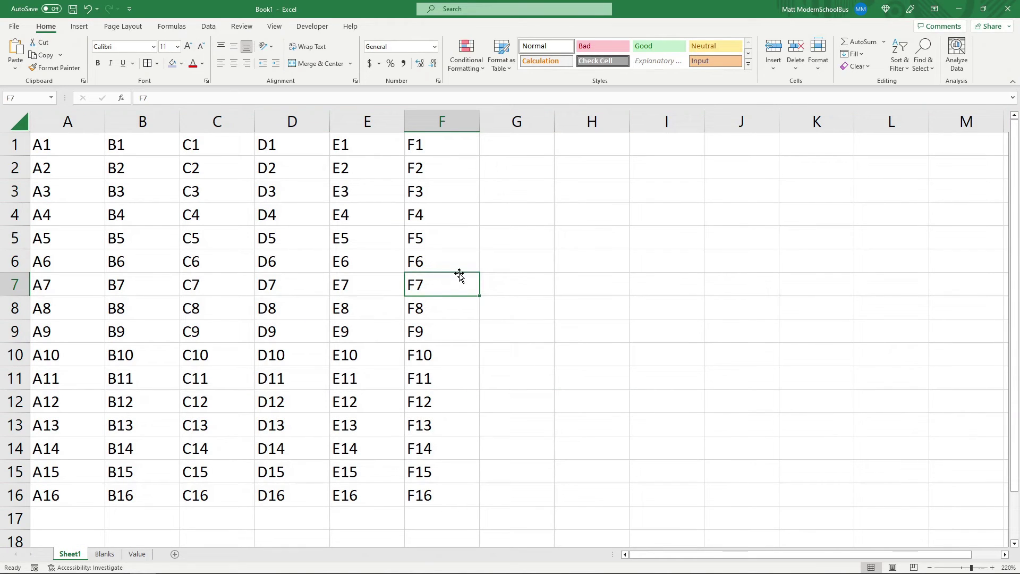
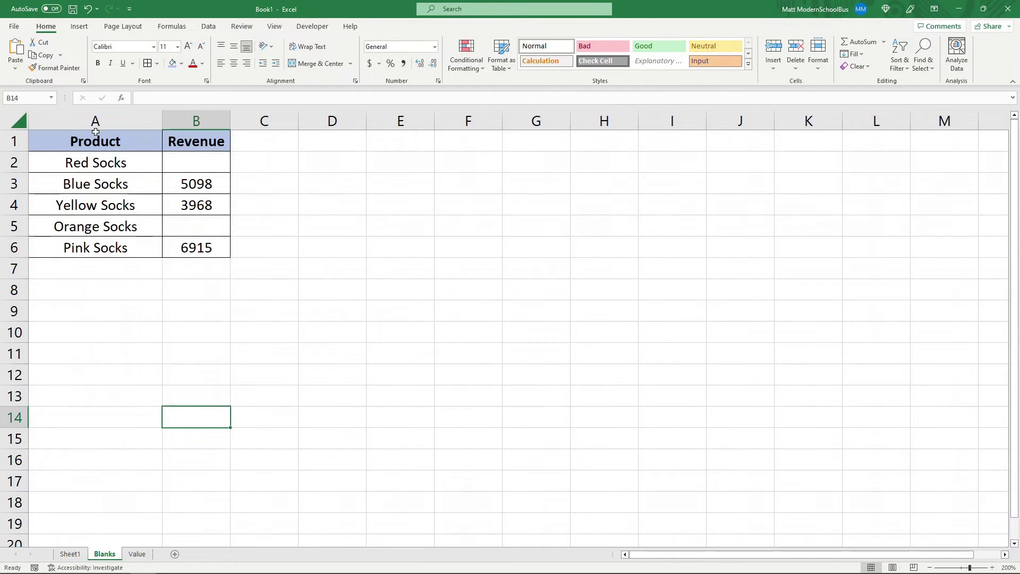
pyautogui.moveTo(96, 162); pyautogui.dragTo(191, 193)
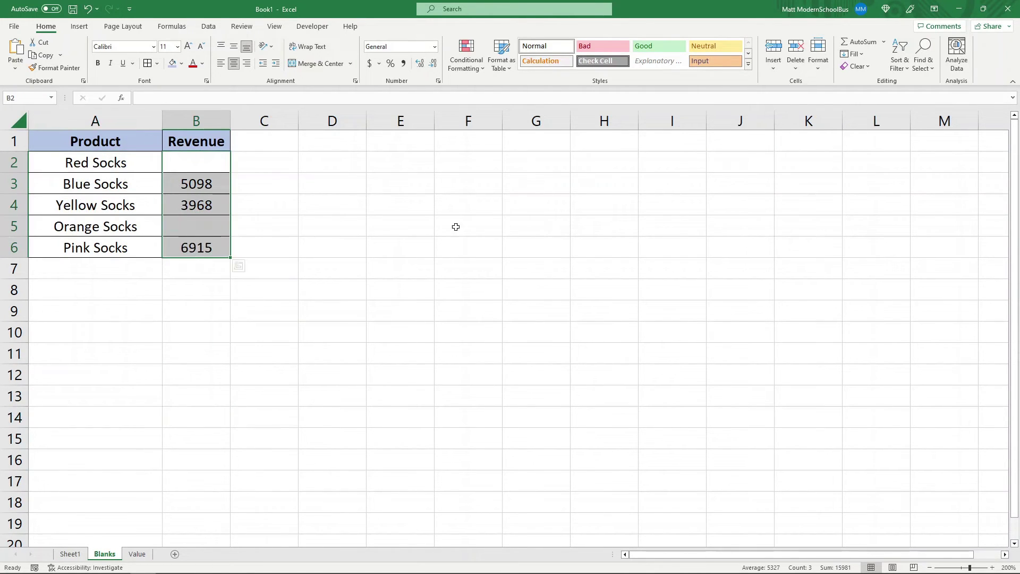
pyautogui.click(449, 283)
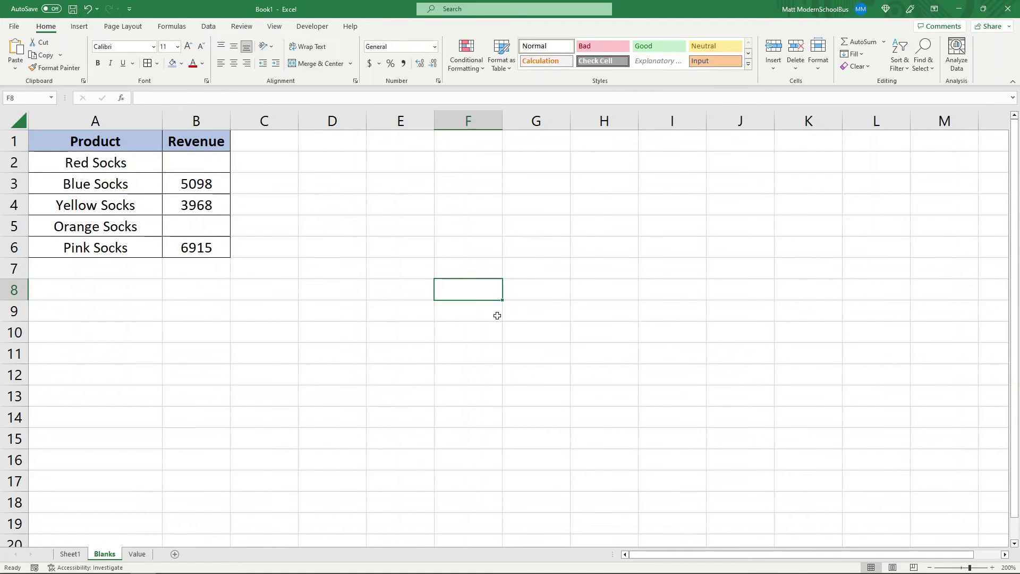
pyautogui.click(216, 160)
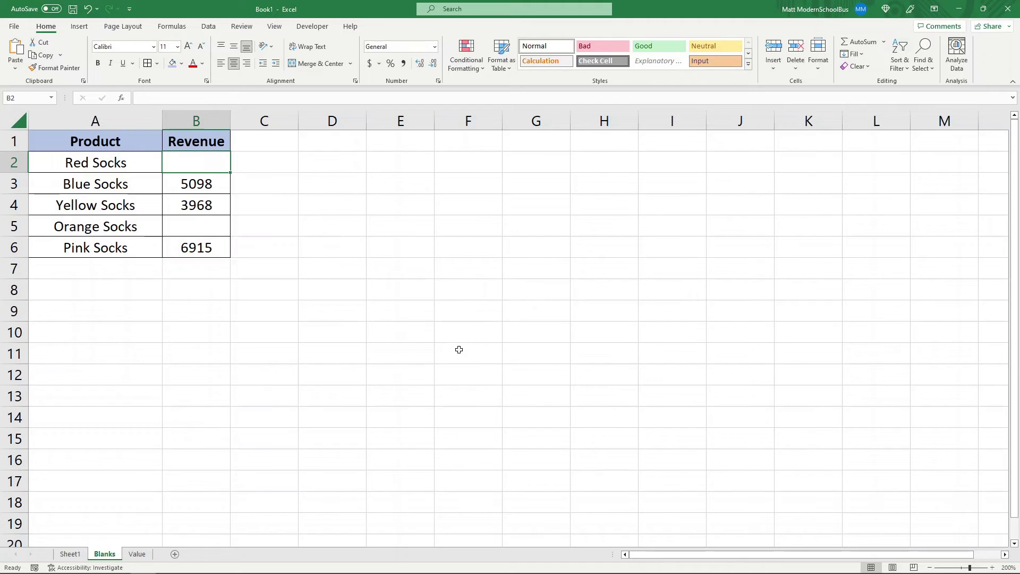
# Select the Product and Revenue table A1:B6 on the Blanks sheet and pick out its blank cells using Go To Special
pyautogui.moveTo(114, 137); pyautogui.dragTo(236, 261)
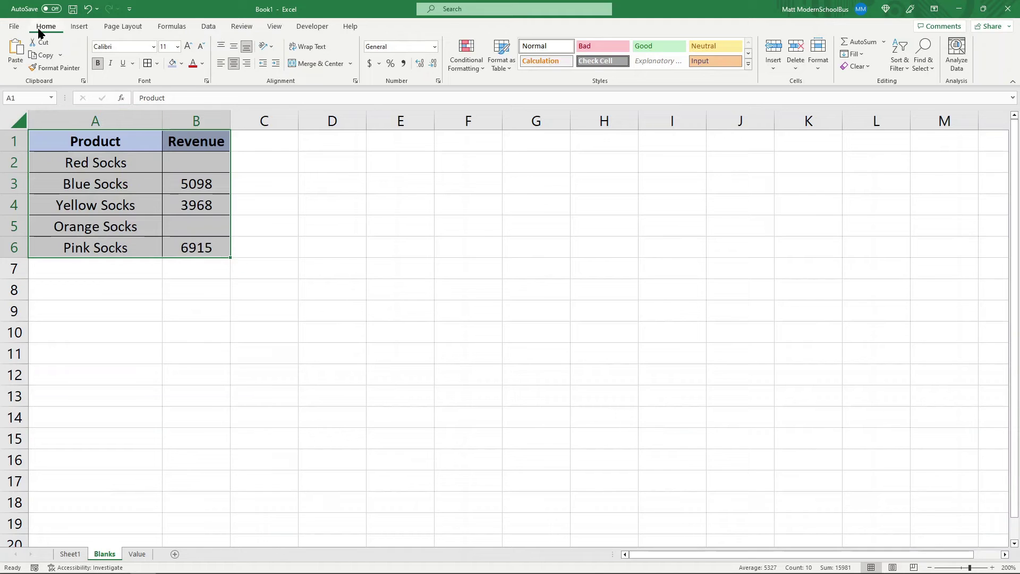
pyautogui.click(927, 62)
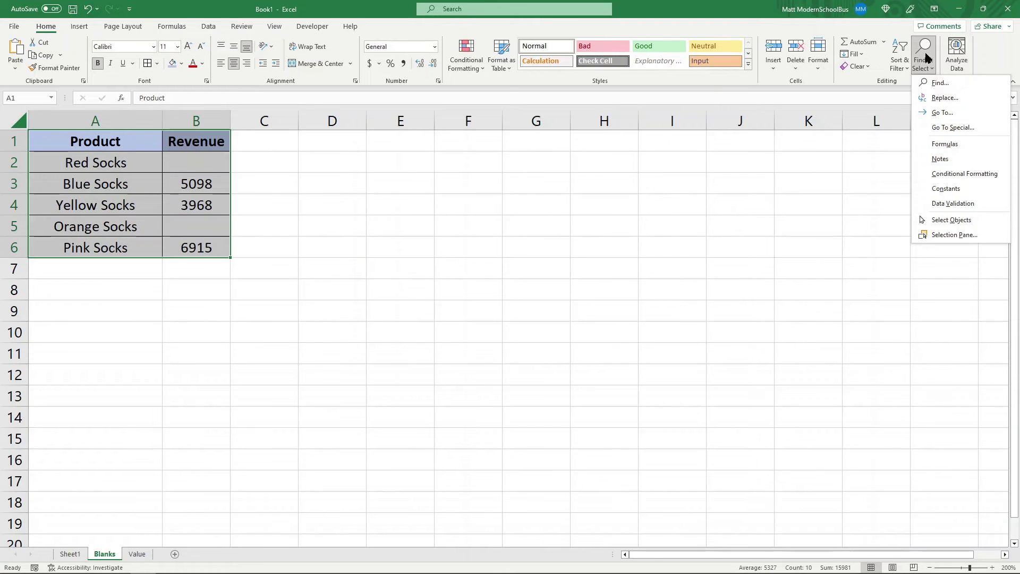
pyautogui.click(943, 128)
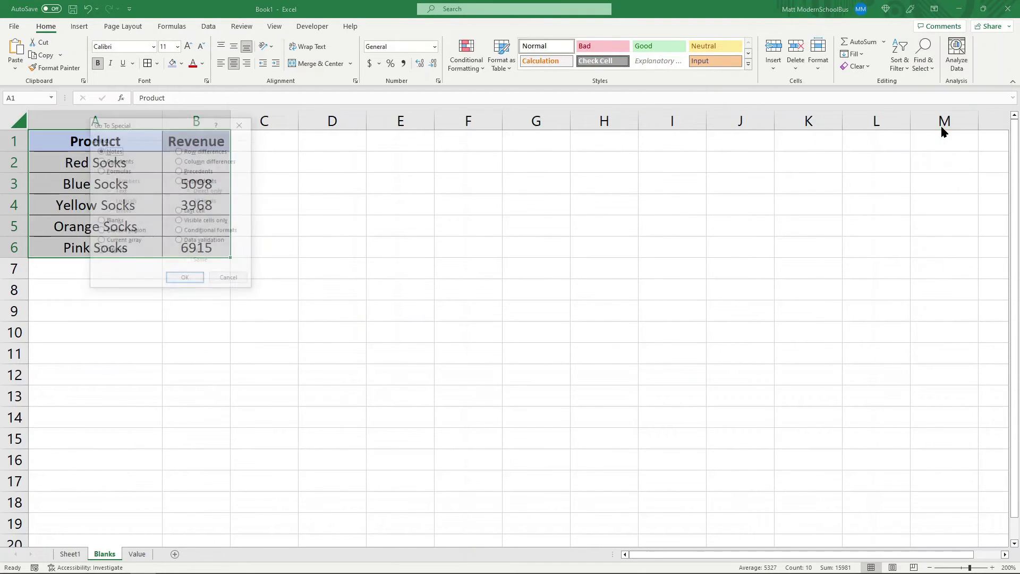
pyautogui.moveTo(145, 123); pyautogui.dragTo(252, 147)
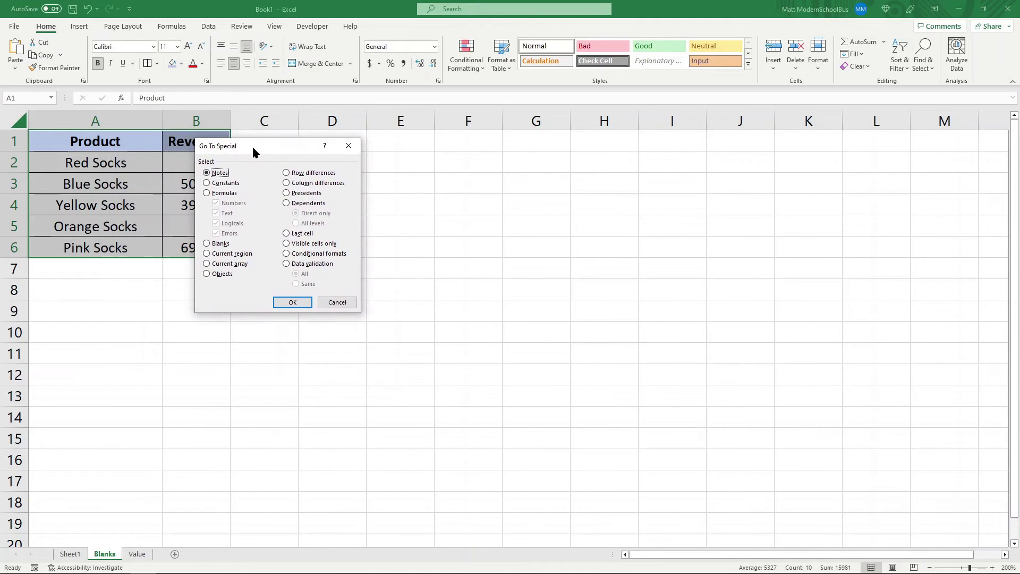
pyautogui.click(217, 246)
pyautogui.click(283, 304)
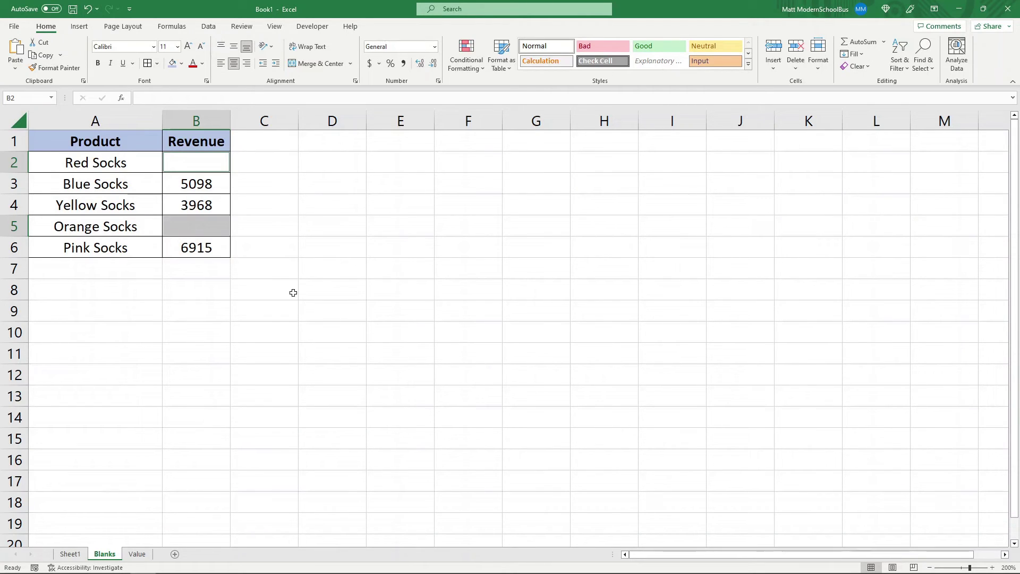
# Hide the rows of the selected blank cells, undo the hiding and clear the selection
pyautogui.hotkey('ctrl', '9')
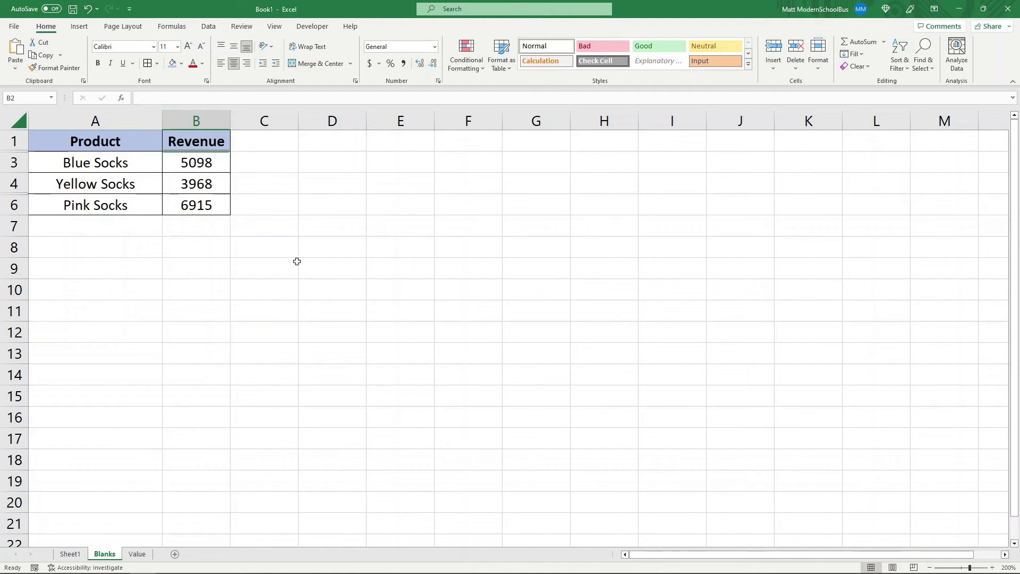
pyautogui.hotkey('ctrl', 'z')
pyautogui.click(305, 302)
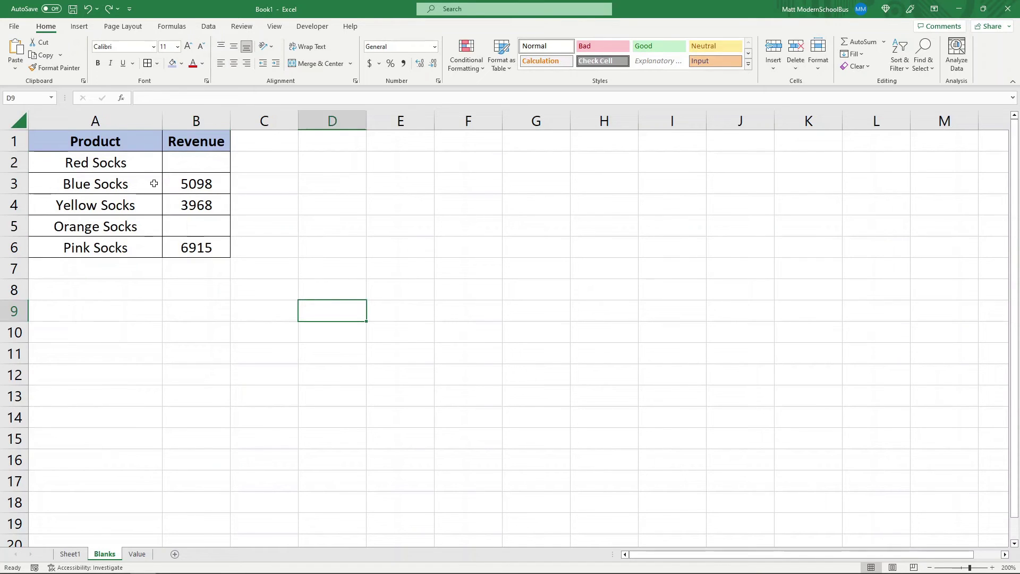
# Hide every row of table A1:B6 that contains a blank by selecting the Blanks with Go To Special, and clear the selection
pyautogui.moveTo(105, 143); pyautogui.dragTo(207, 240)
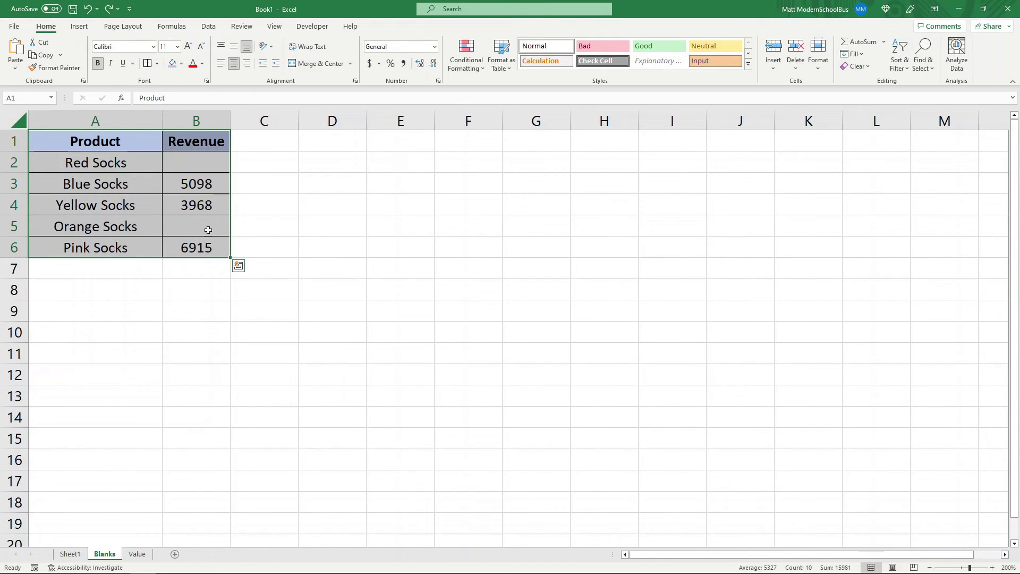
pyautogui.click(922, 53)
pyautogui.click(956, 129)
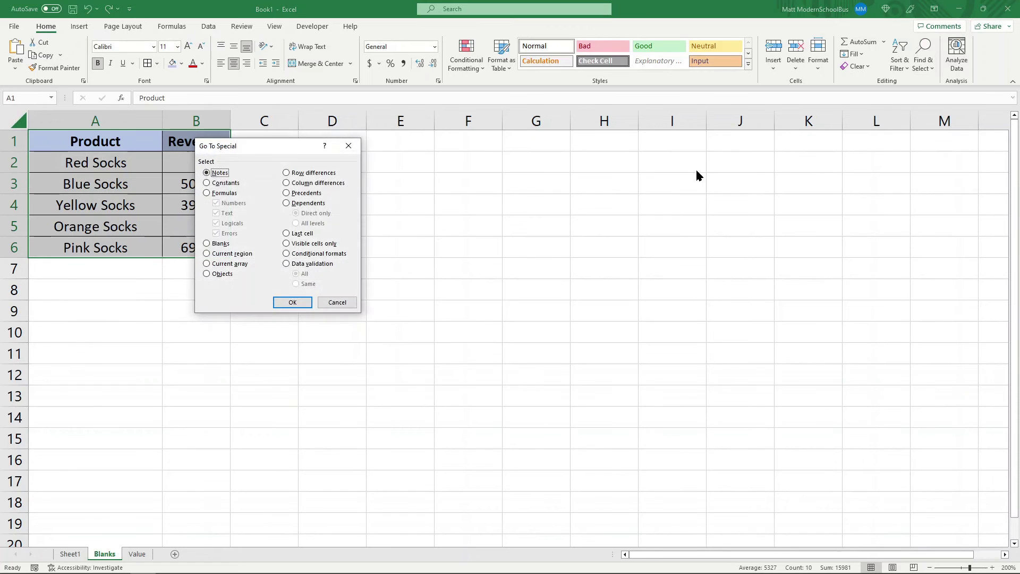
pyautogui.click(218, 244)
pyautogui.click(293, 302)
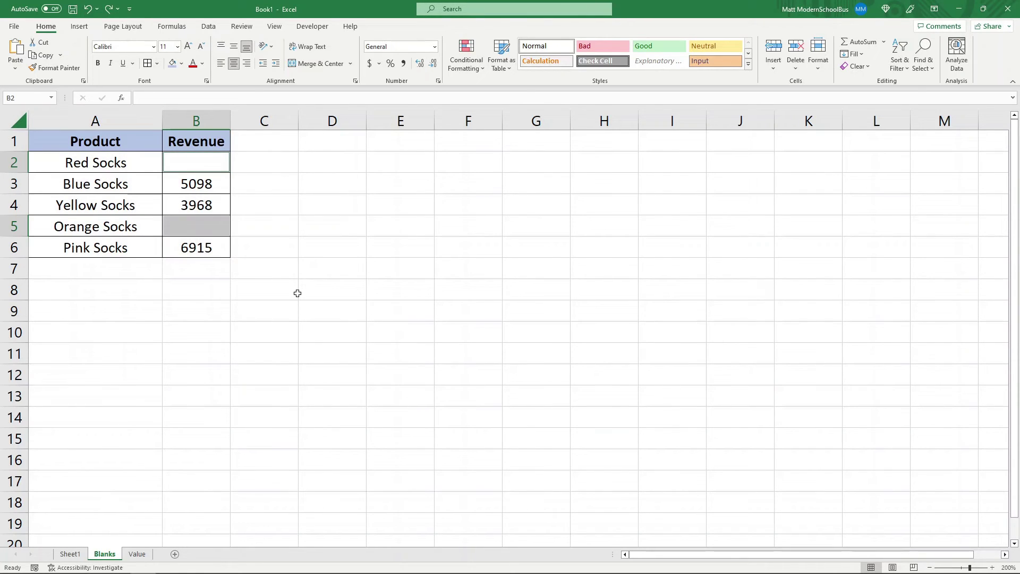
pyautogui.hotkey('ctrl', '9')
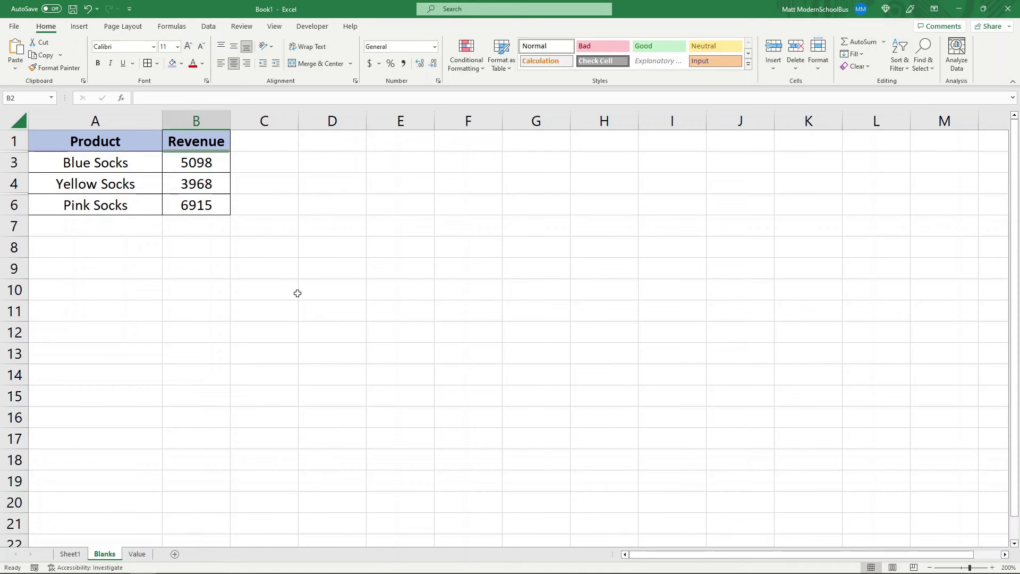
pyautogui.click(160, 398)
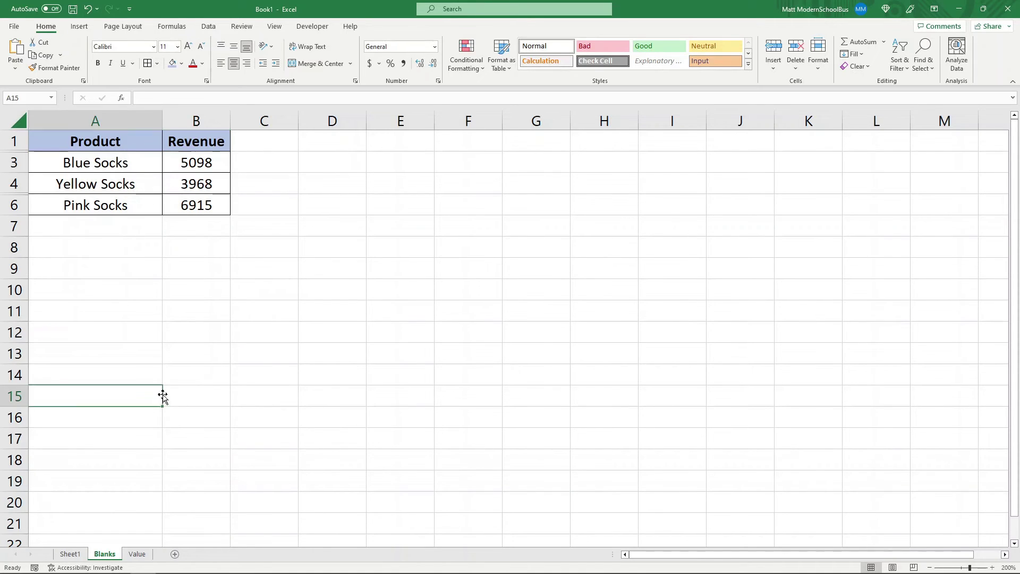
# On the Value sheet, select columns A and B and turn their filtering off and back on
pyautogui.click(136, 555)
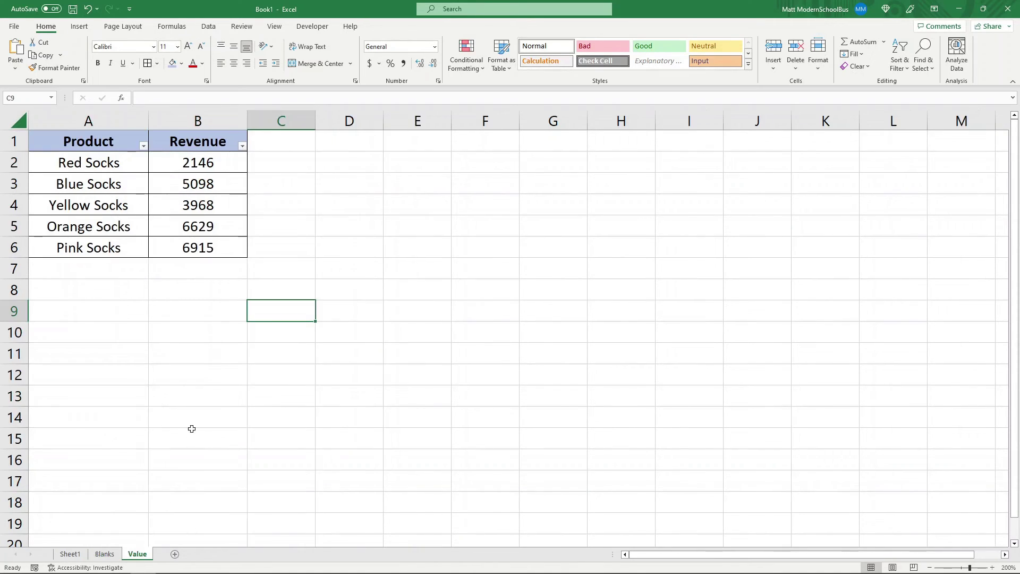
pyautogui.click(474, 260)
pyautogui.moveTo(73, 141); pyautogui.dragTo(207, 246)
pyautogui.moveTo(88, 121); pyautogui.dragTo(192, 127)
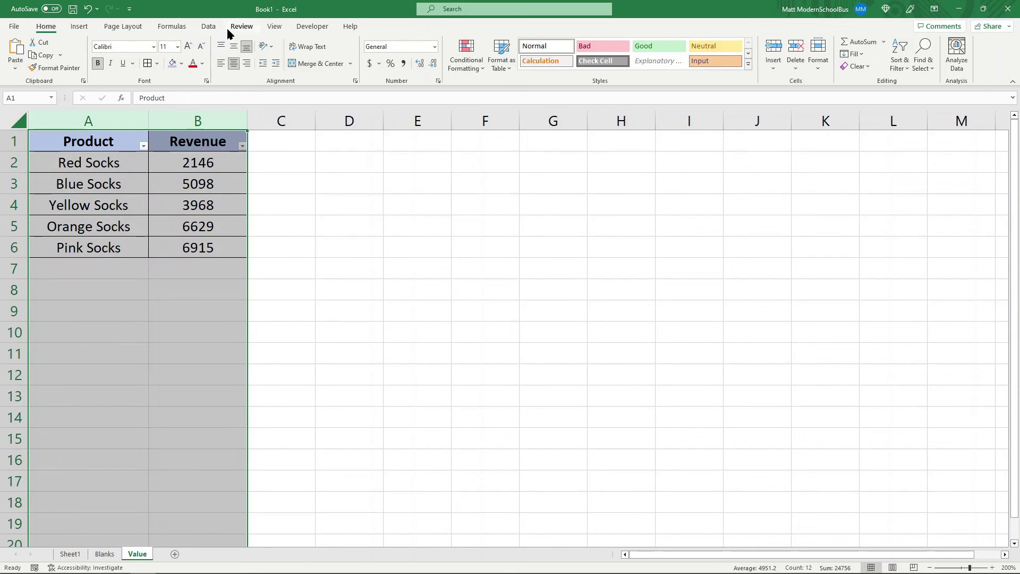
pyautogui.click(210, 28)
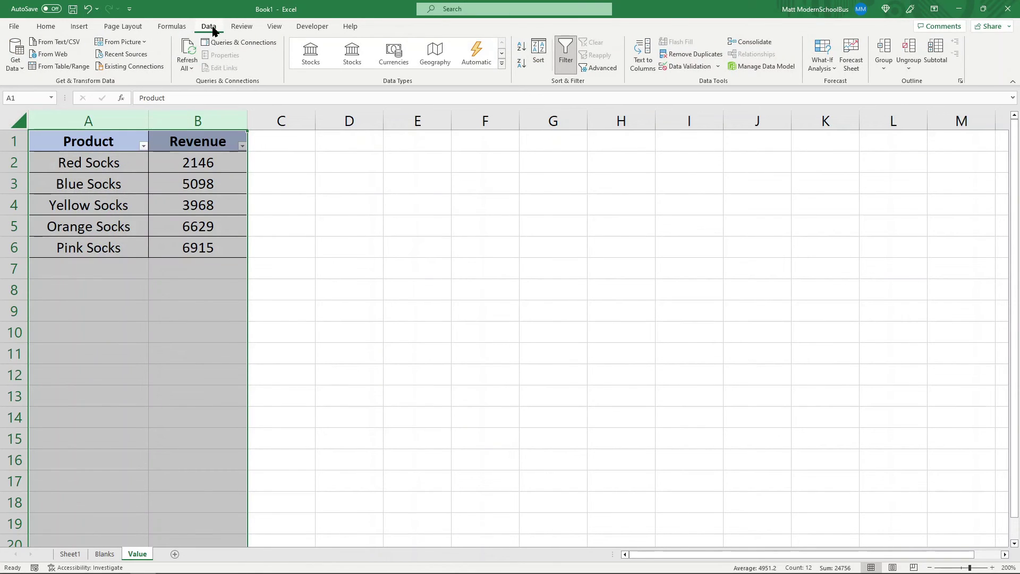
pyautogui.click(565, 58)
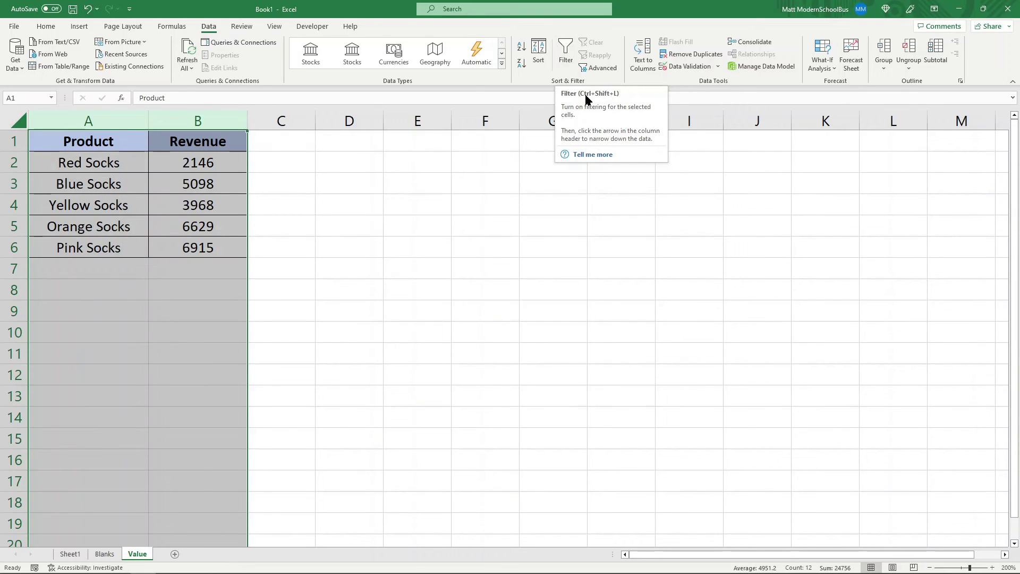
pyautogui.click(561, 60)
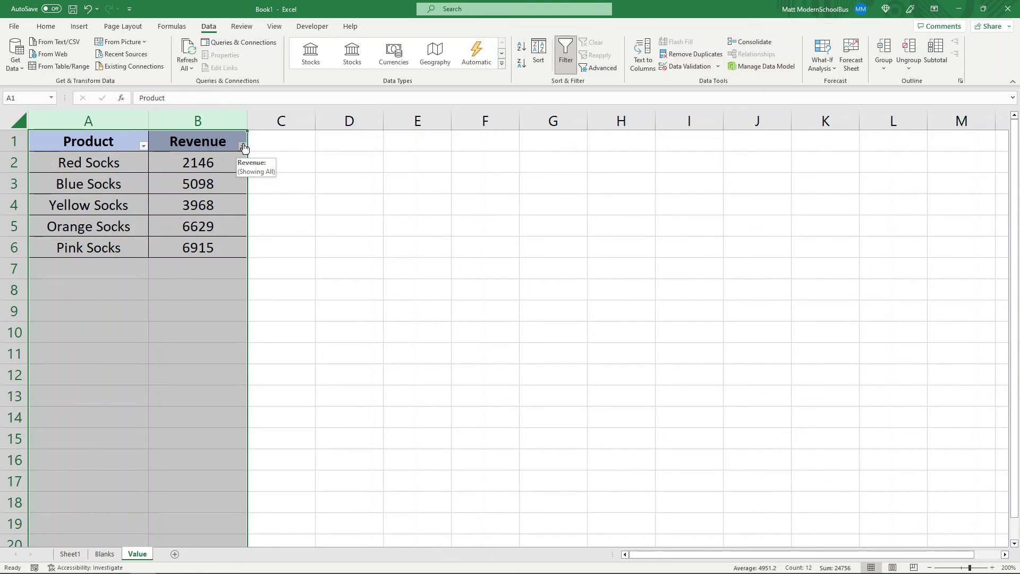
# Review the number filter choices for the Revenue column without applying any, and briefly select the revenue values B2:B6
pyautogui.click(300, 186)
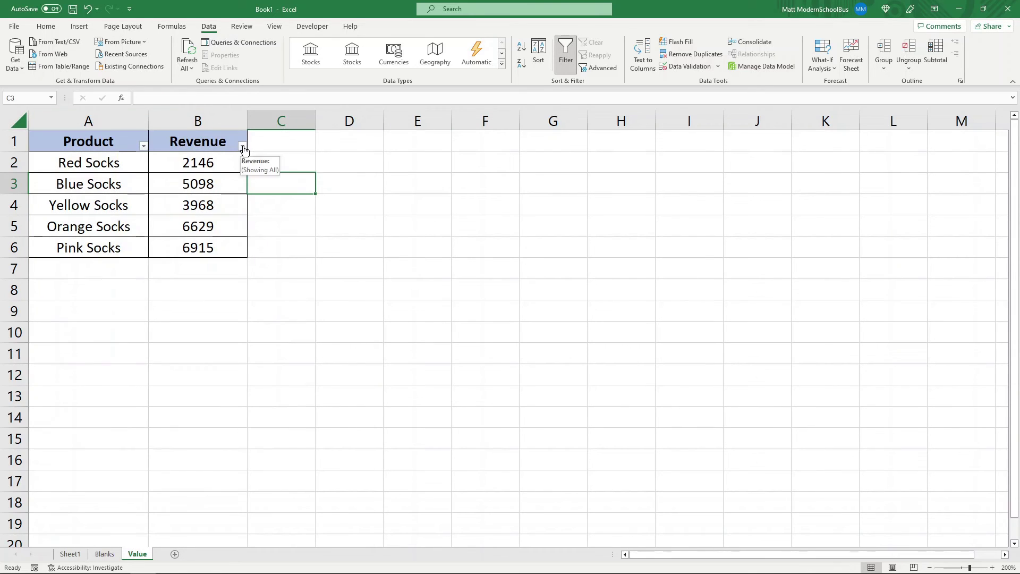
pyautogui.click(243, 148)
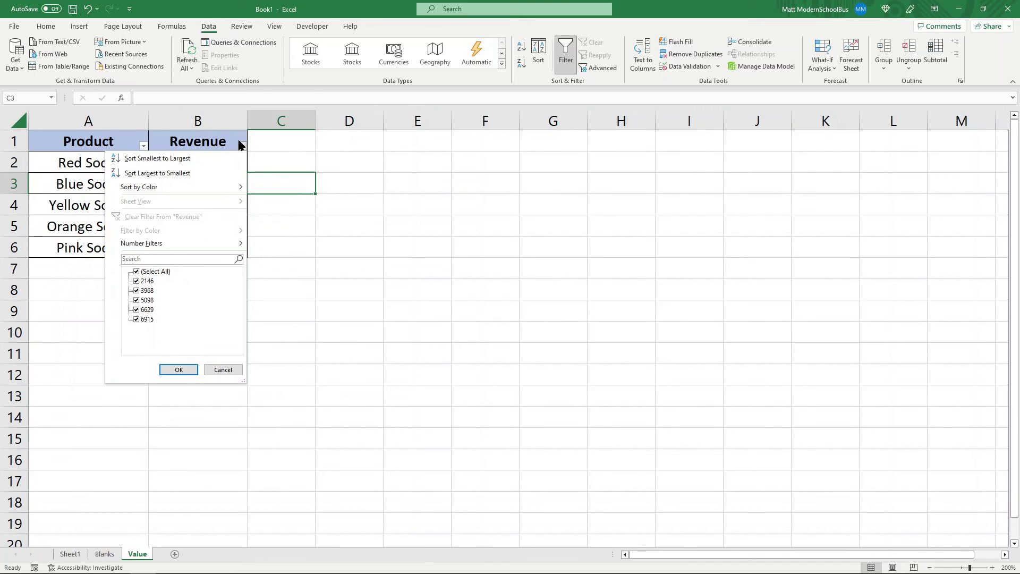
pyautogui.moveTo(149, 244)
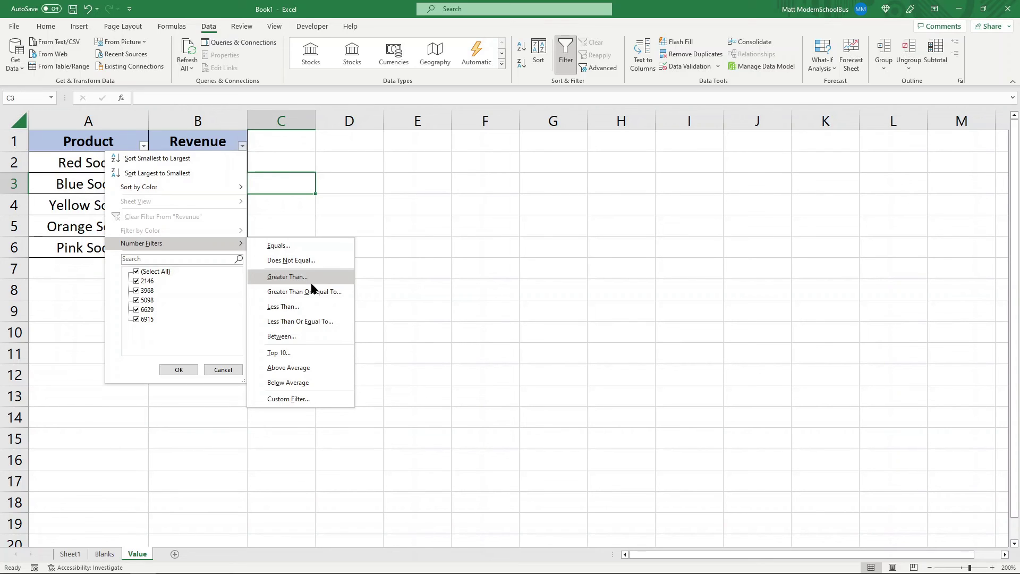
pyautogui.click(495, 210)
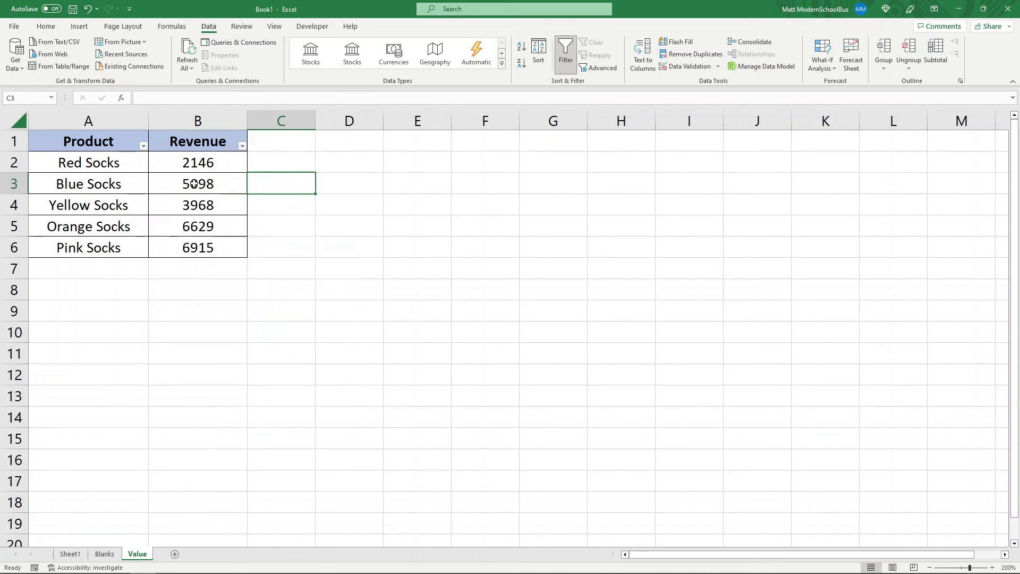
pyautogui.moveTo(189, 162); pyautogui.dragTo(201, 242)
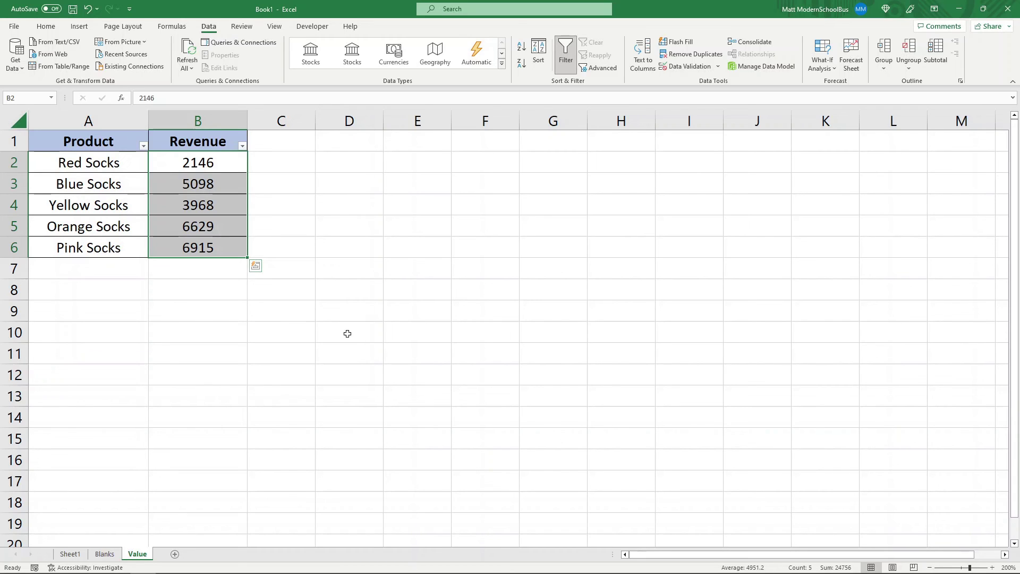
pyautogui.click(244, 311)
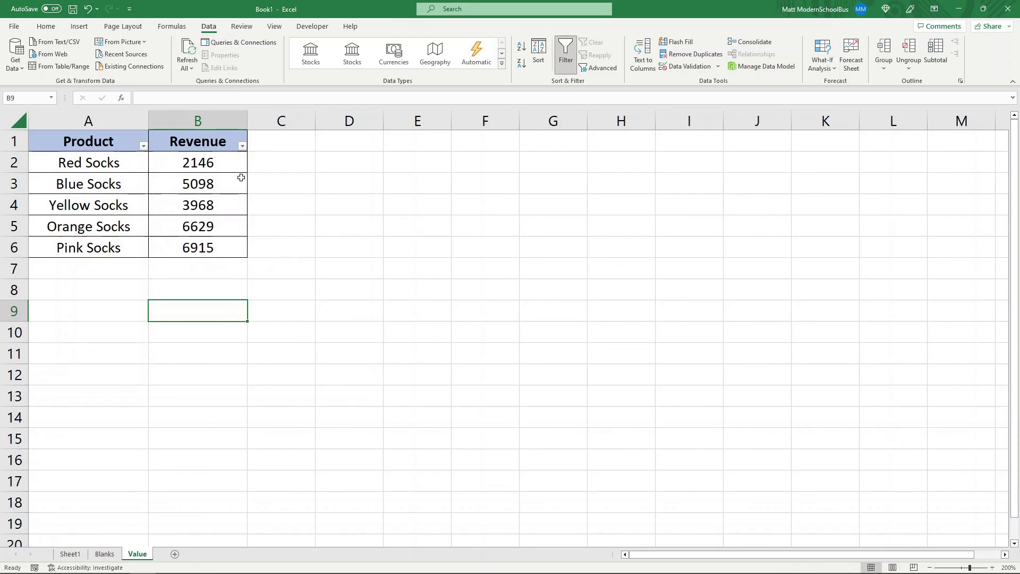
# Filter the Revenue column with a number filter that shows only rows less than or equal to 4000
pyautogui.click(242, 145)
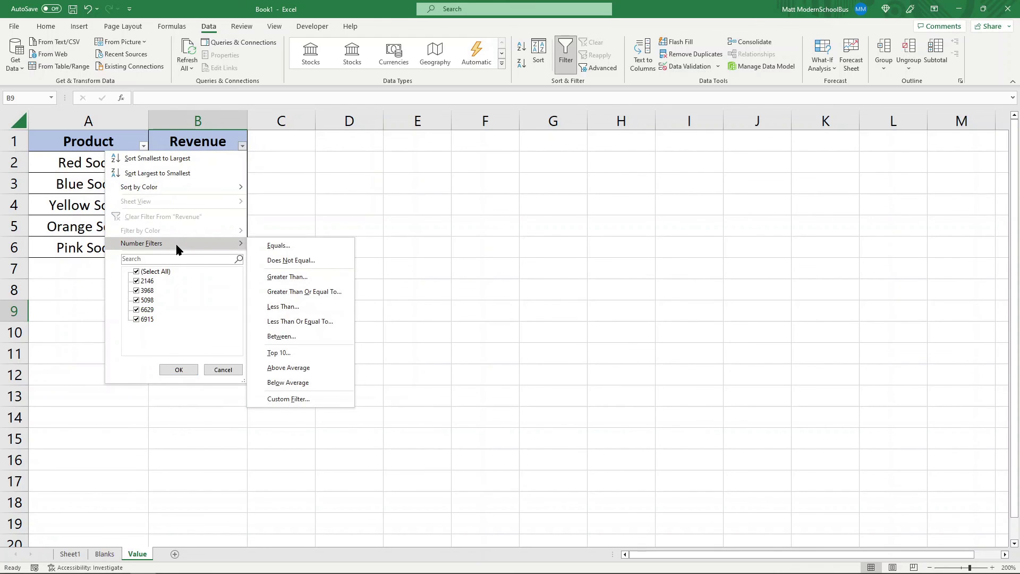
pyautogui.click(327, 326)
pyautogui.click(260, 229)
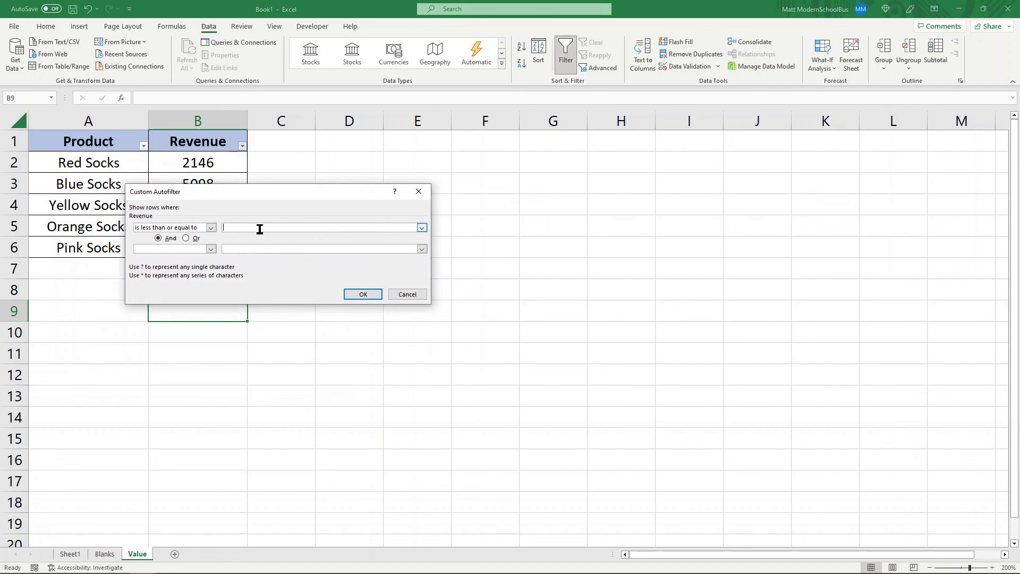
pyautogui.write('4000')
pyautogui.click(363, 295)
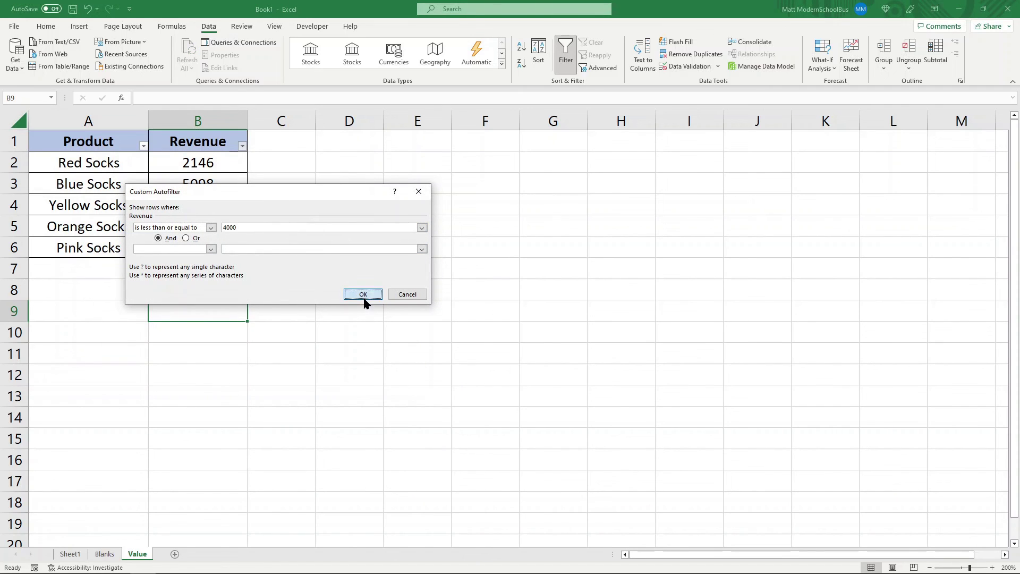